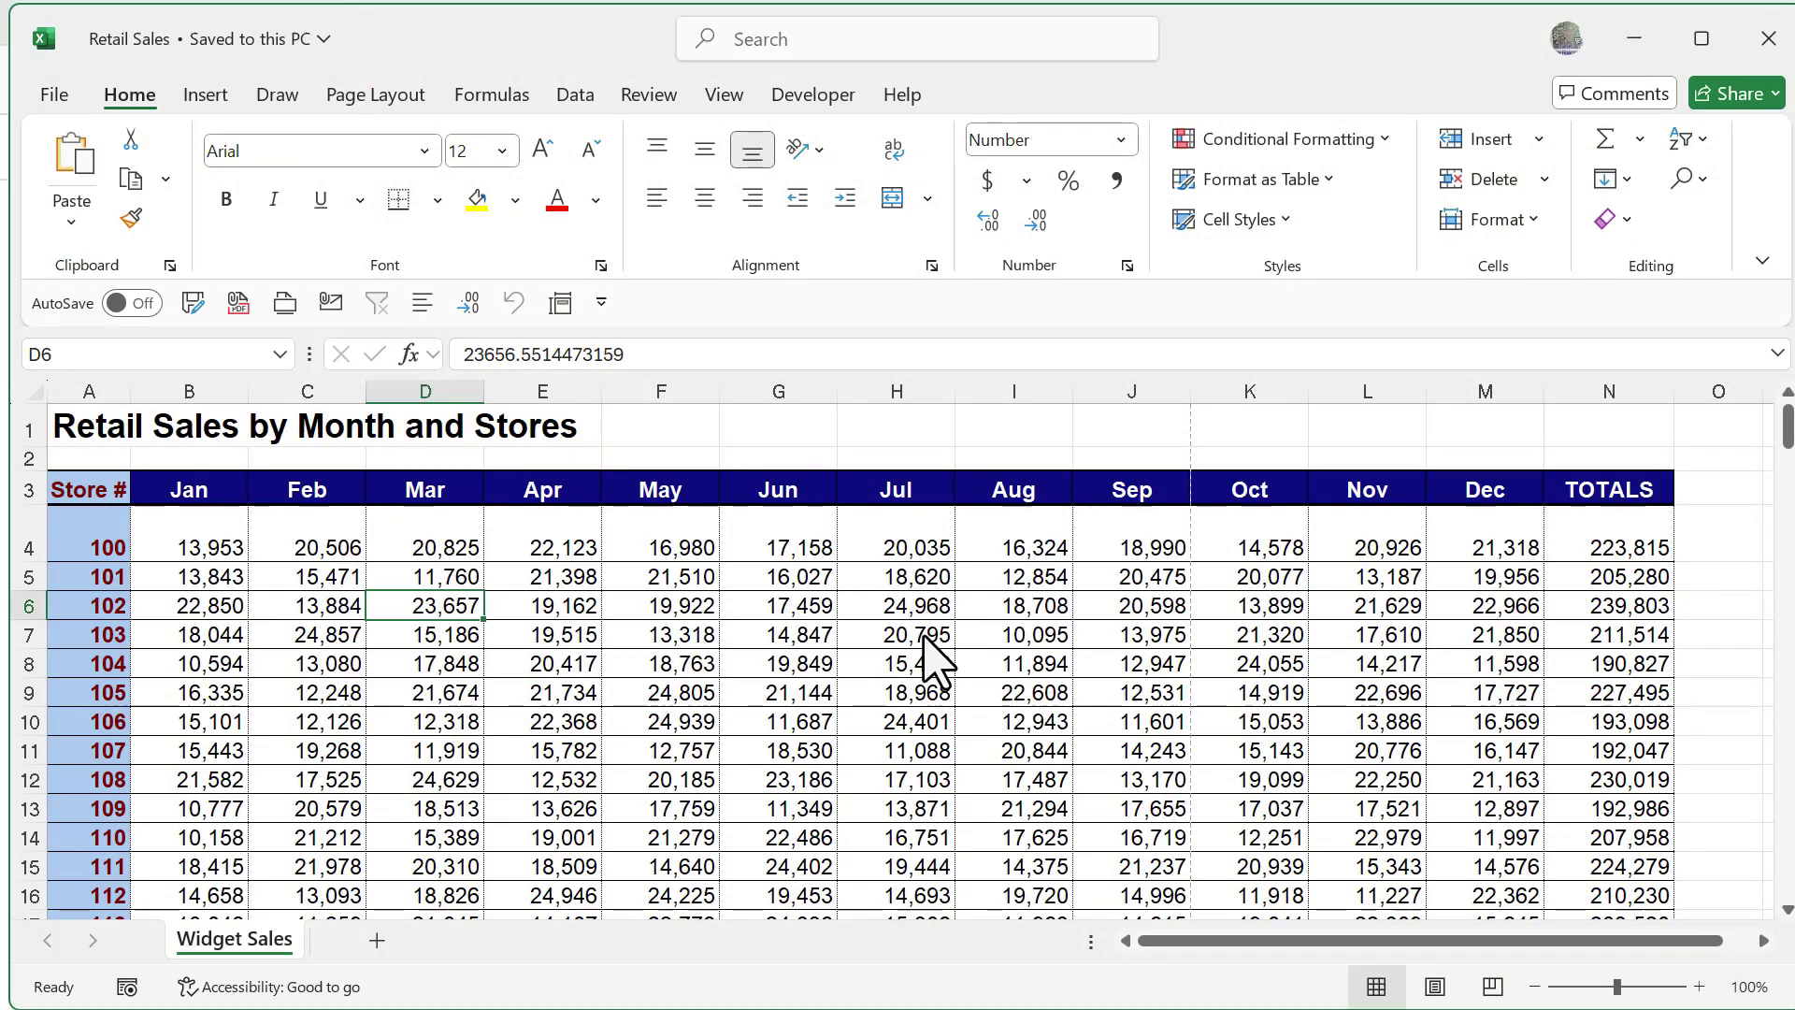
- Open the print preview of the Widget Sales sheet
{"action": "scroll", "coordinate": [920, 638], "scroll_direction": "down", "scroll_amount": 4}
{"action": "scroll", "coordinate": [921, 638], "scroll_direction": "up", "scroll_amount": 4}
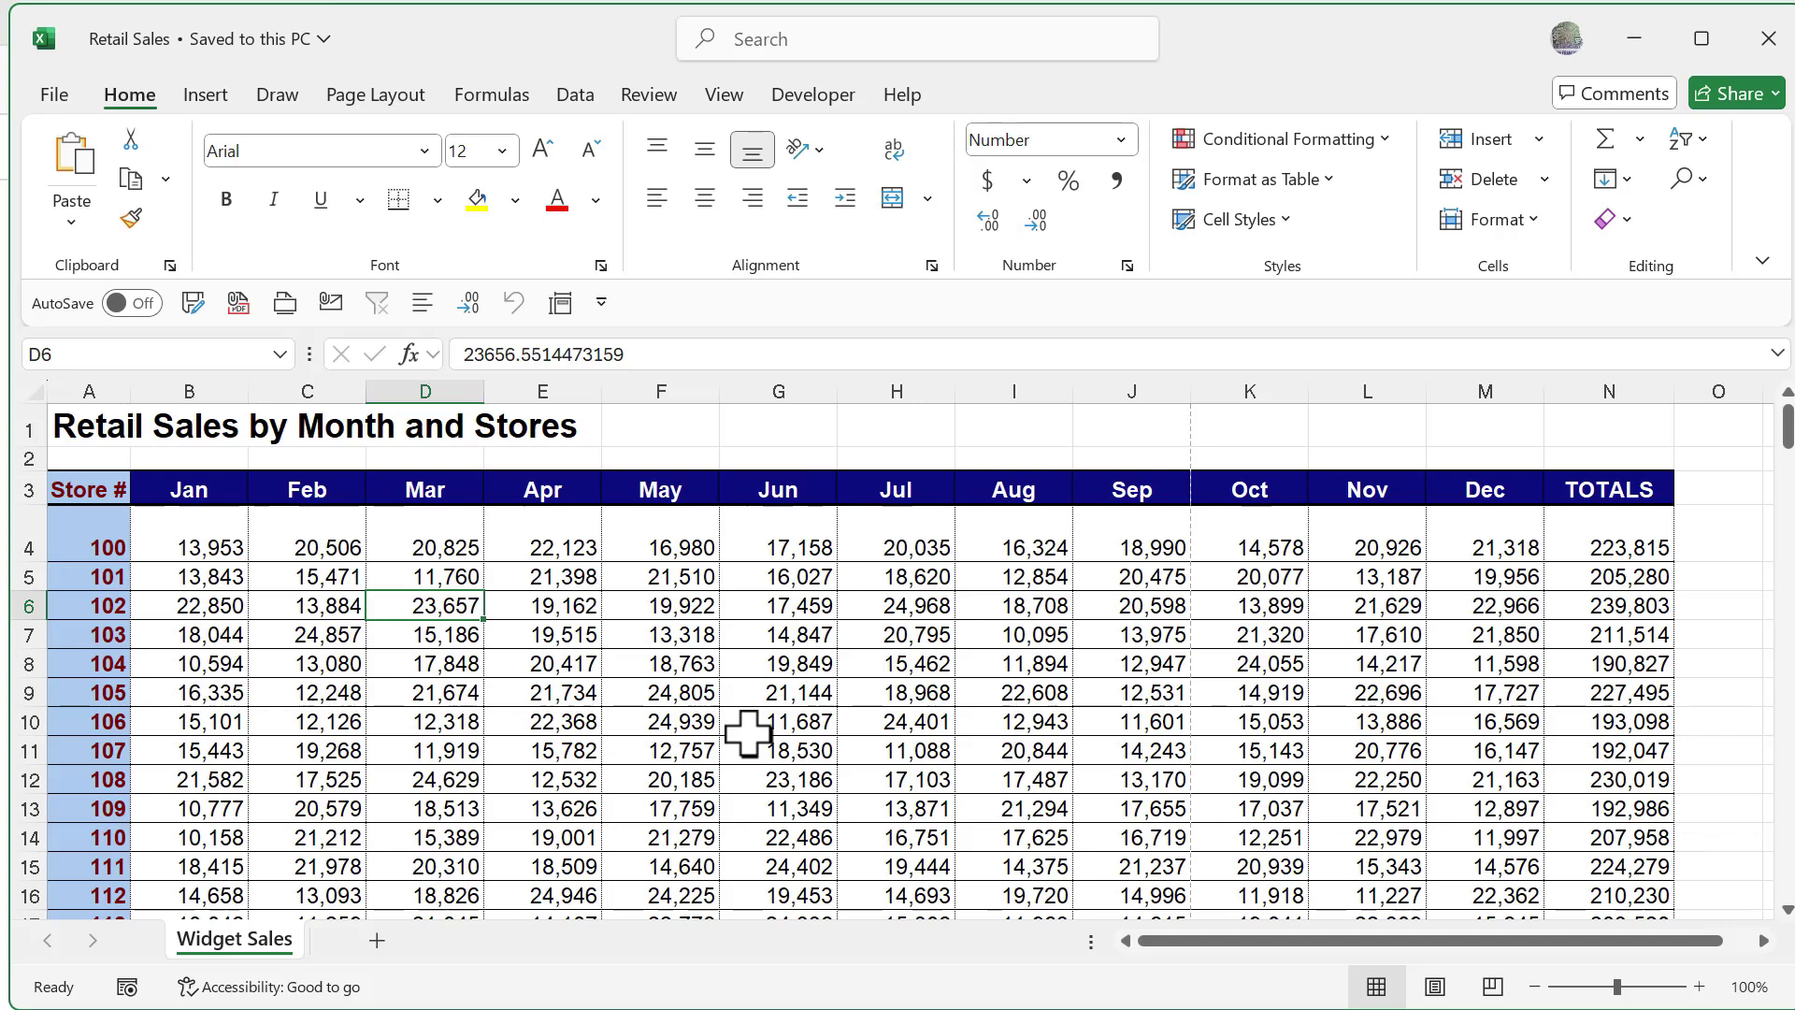
{"action": "left_click", "coordinate": [54, 97]}
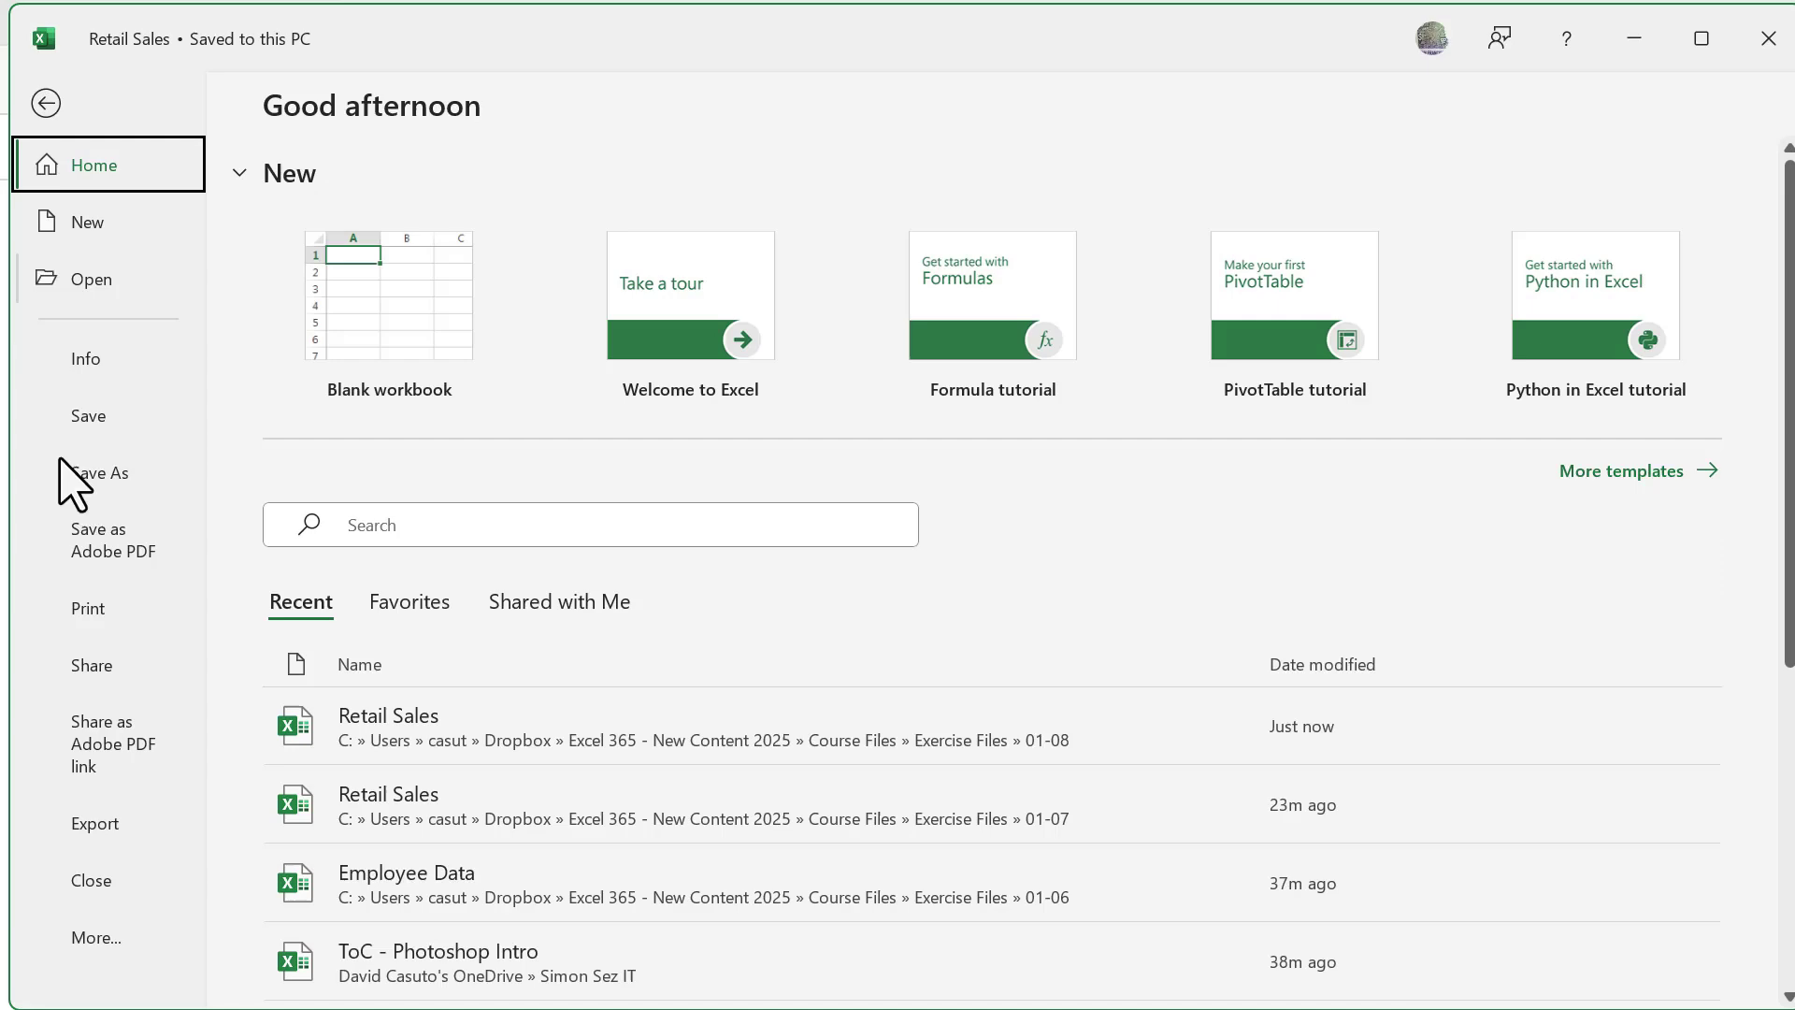
{"action": "left_click", "coordinate": [94, 619]}
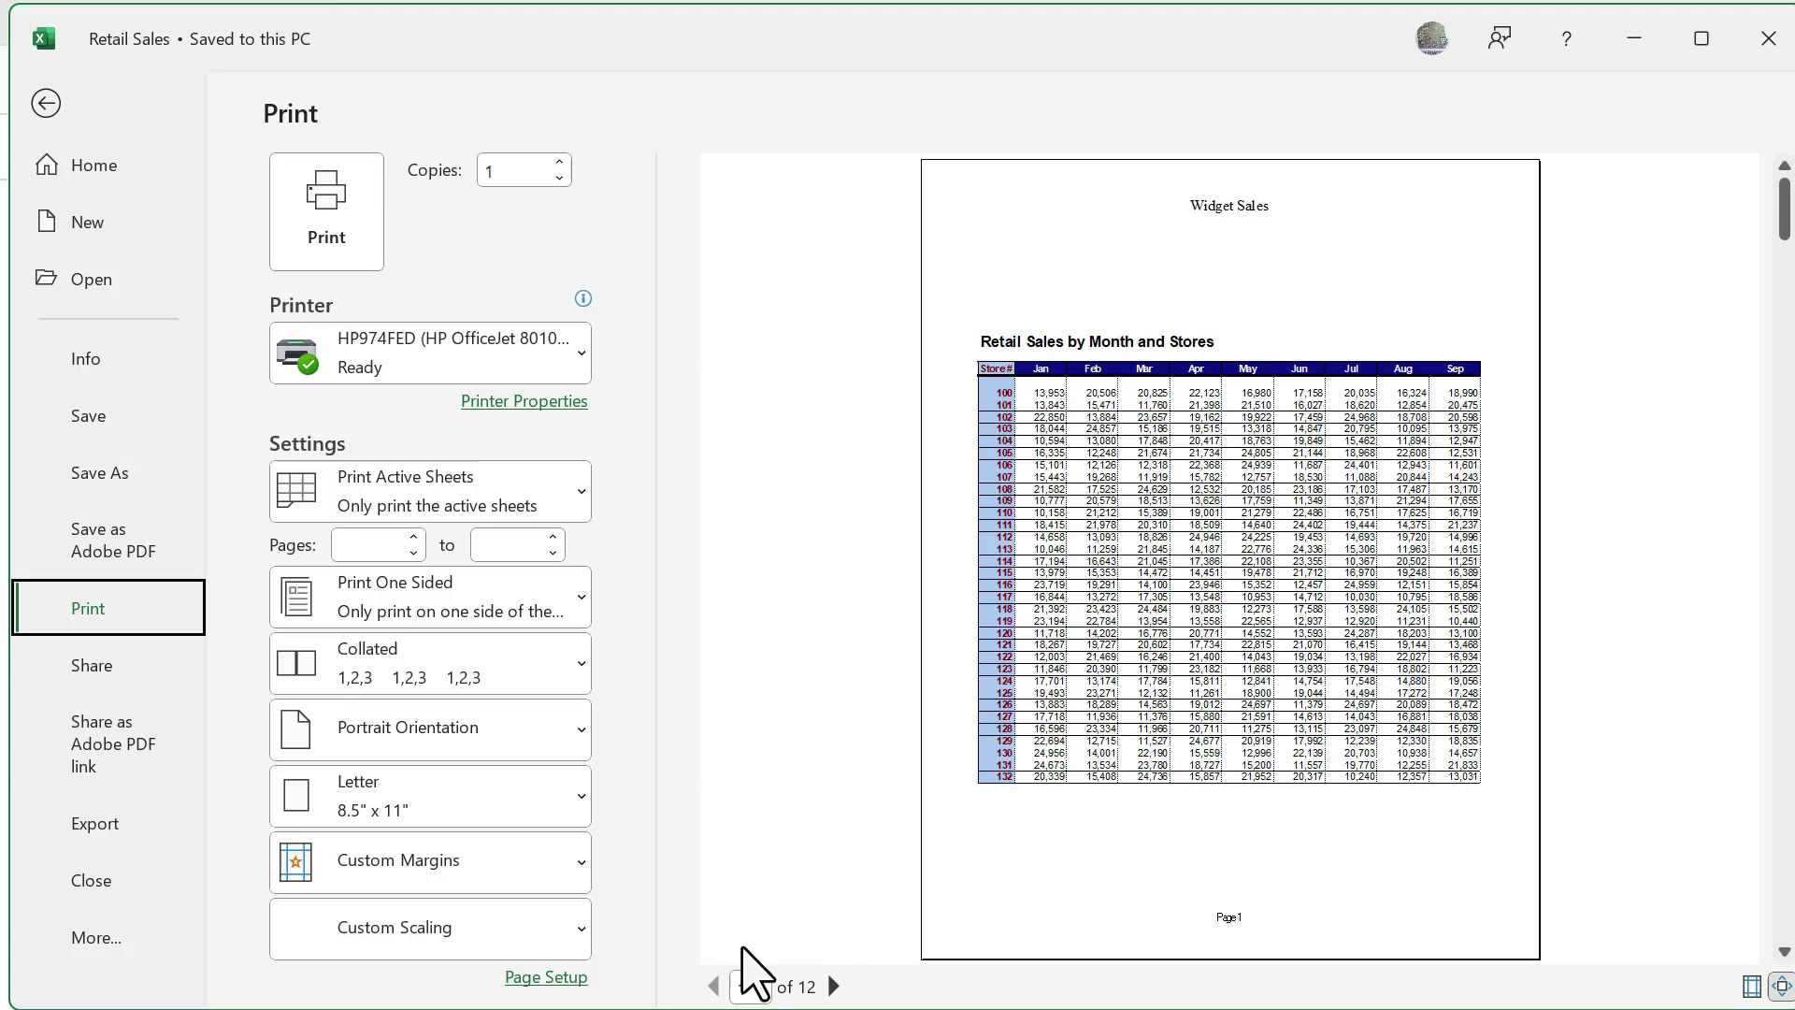
- Page through the 12 portrait preview pages to see how the sales table splits
{"action": "left_click", "coordinate": [832, 986]}
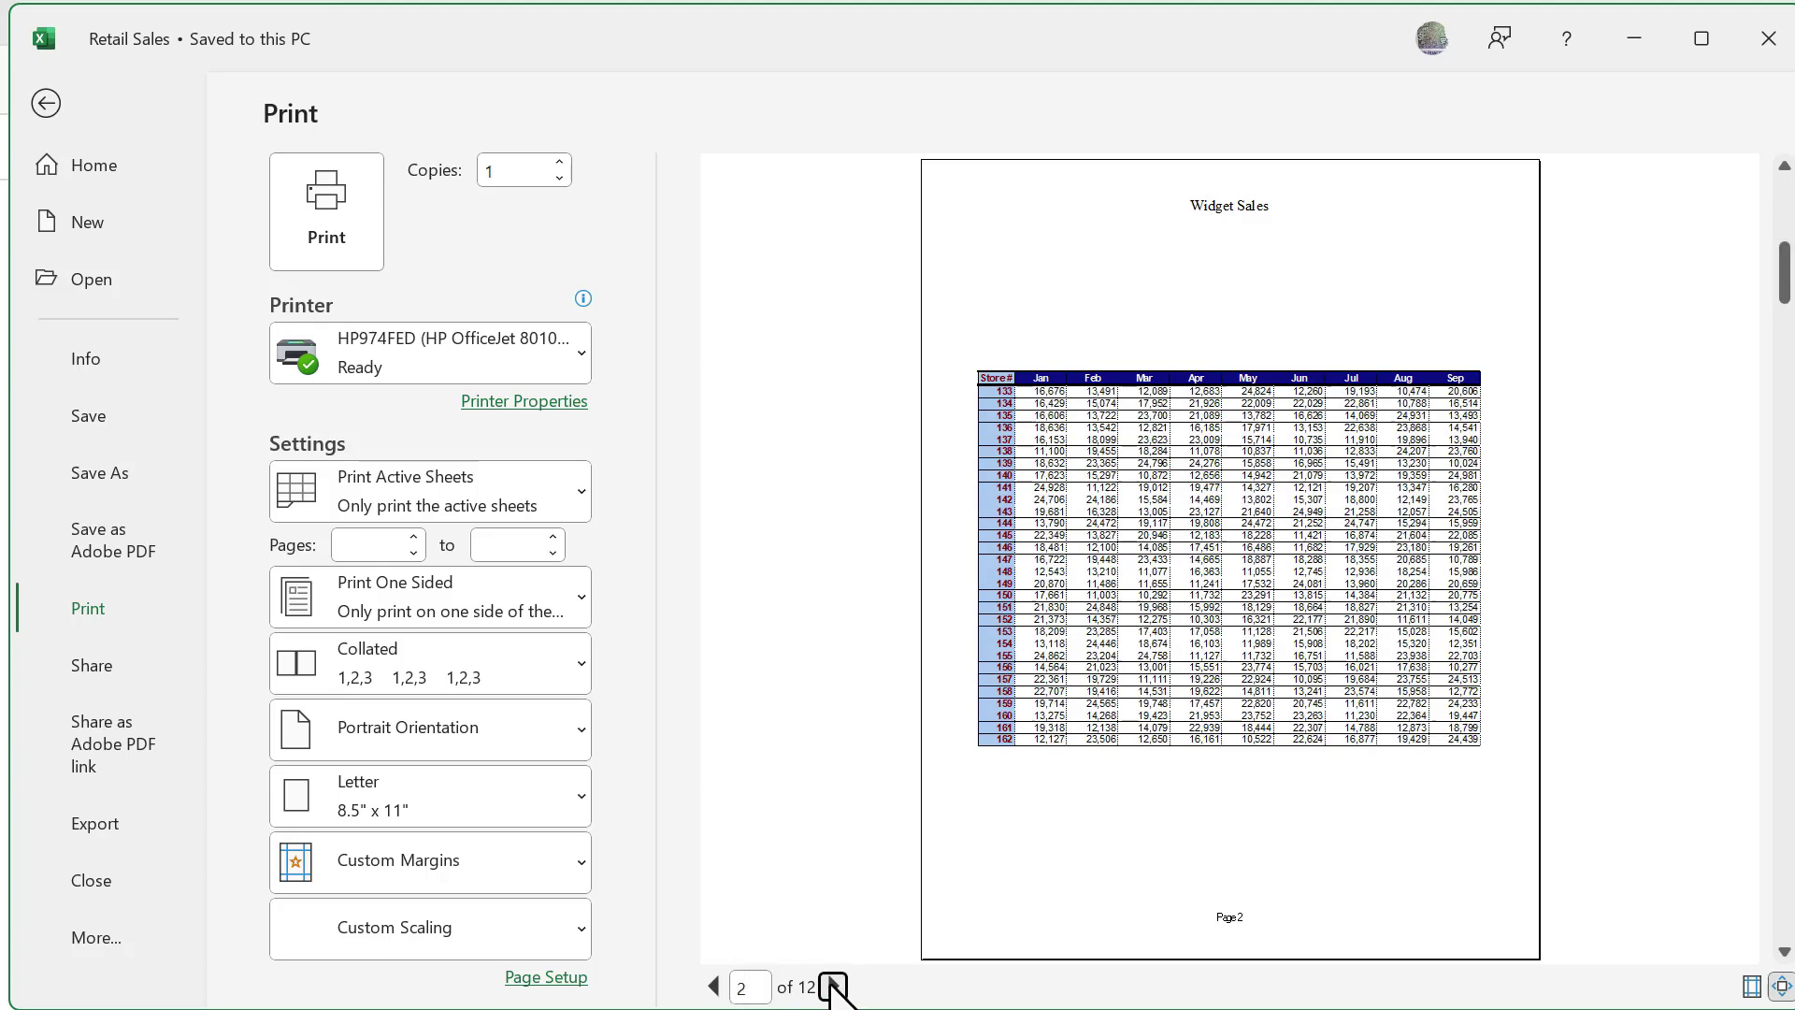
{"action": "left_click", "coordinate": [832, 986]}
{"action": "left_click", "coordinate": [832, 986]}
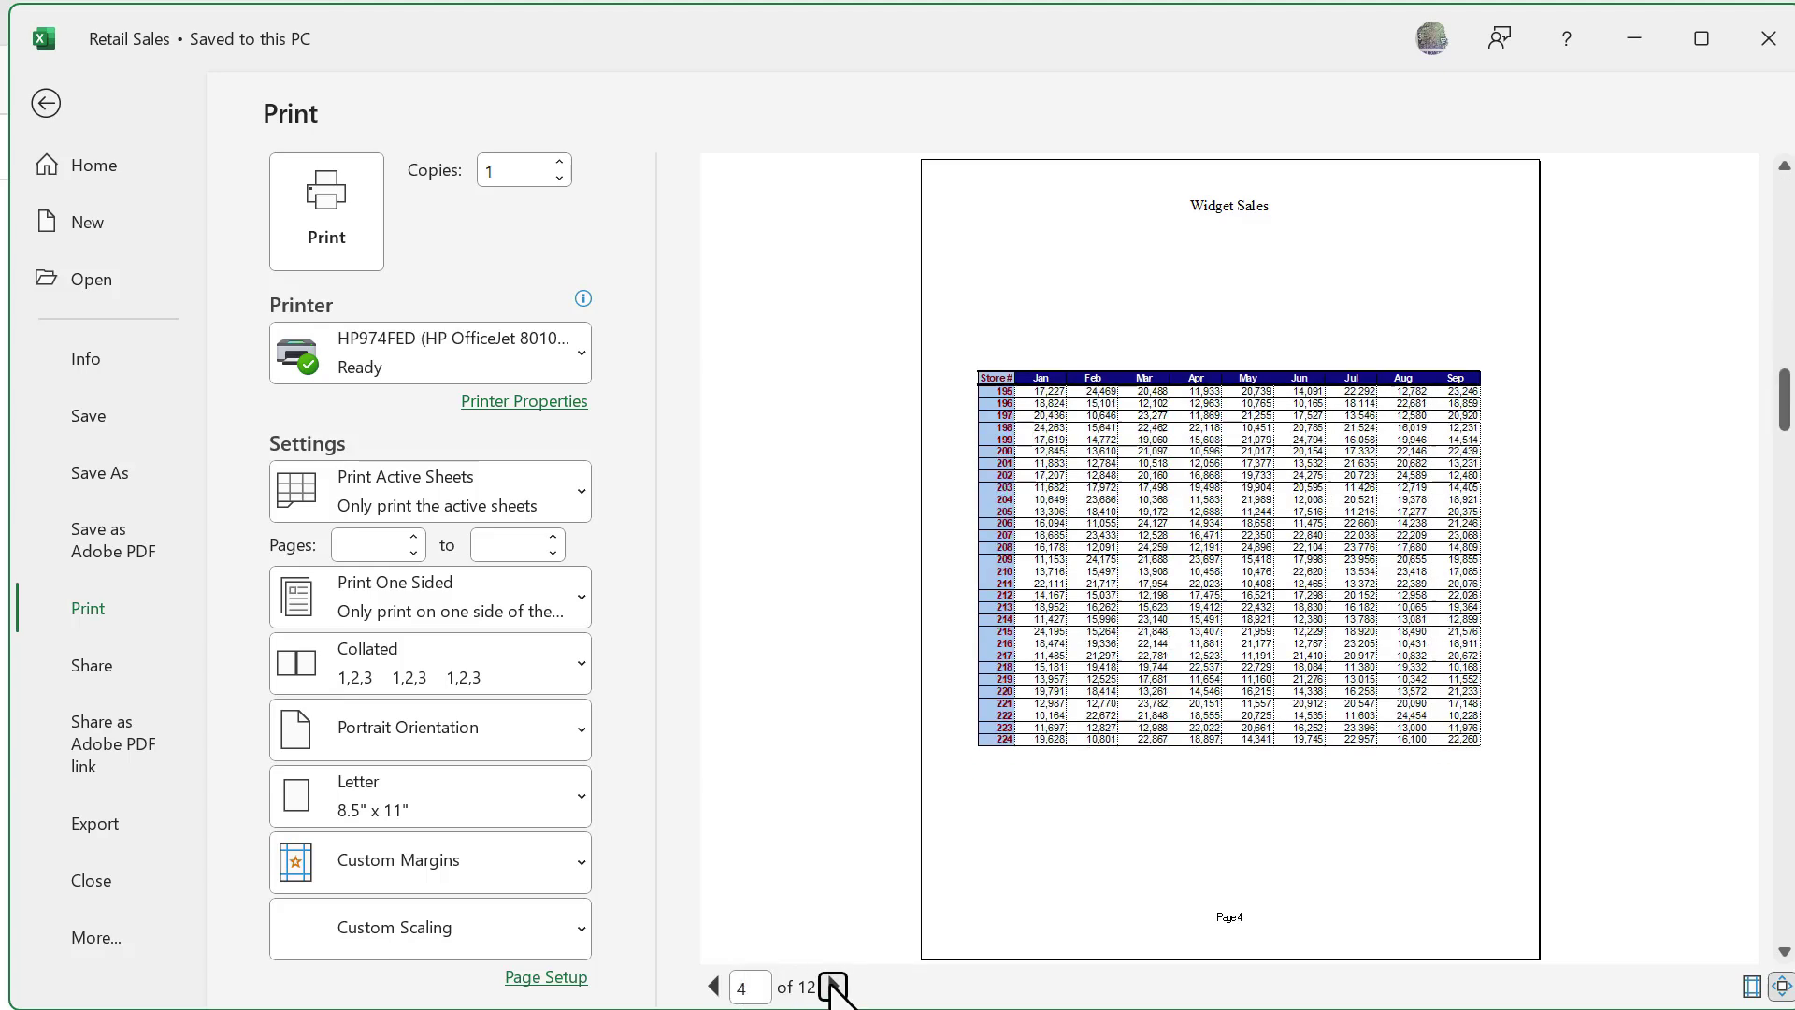
{"action": "left_click", "coordinate": [832, 986]}
{"action": "left_click", "coordinate": [832, 986]}
{"action": "left_click", "coordinate": [832, 987]}
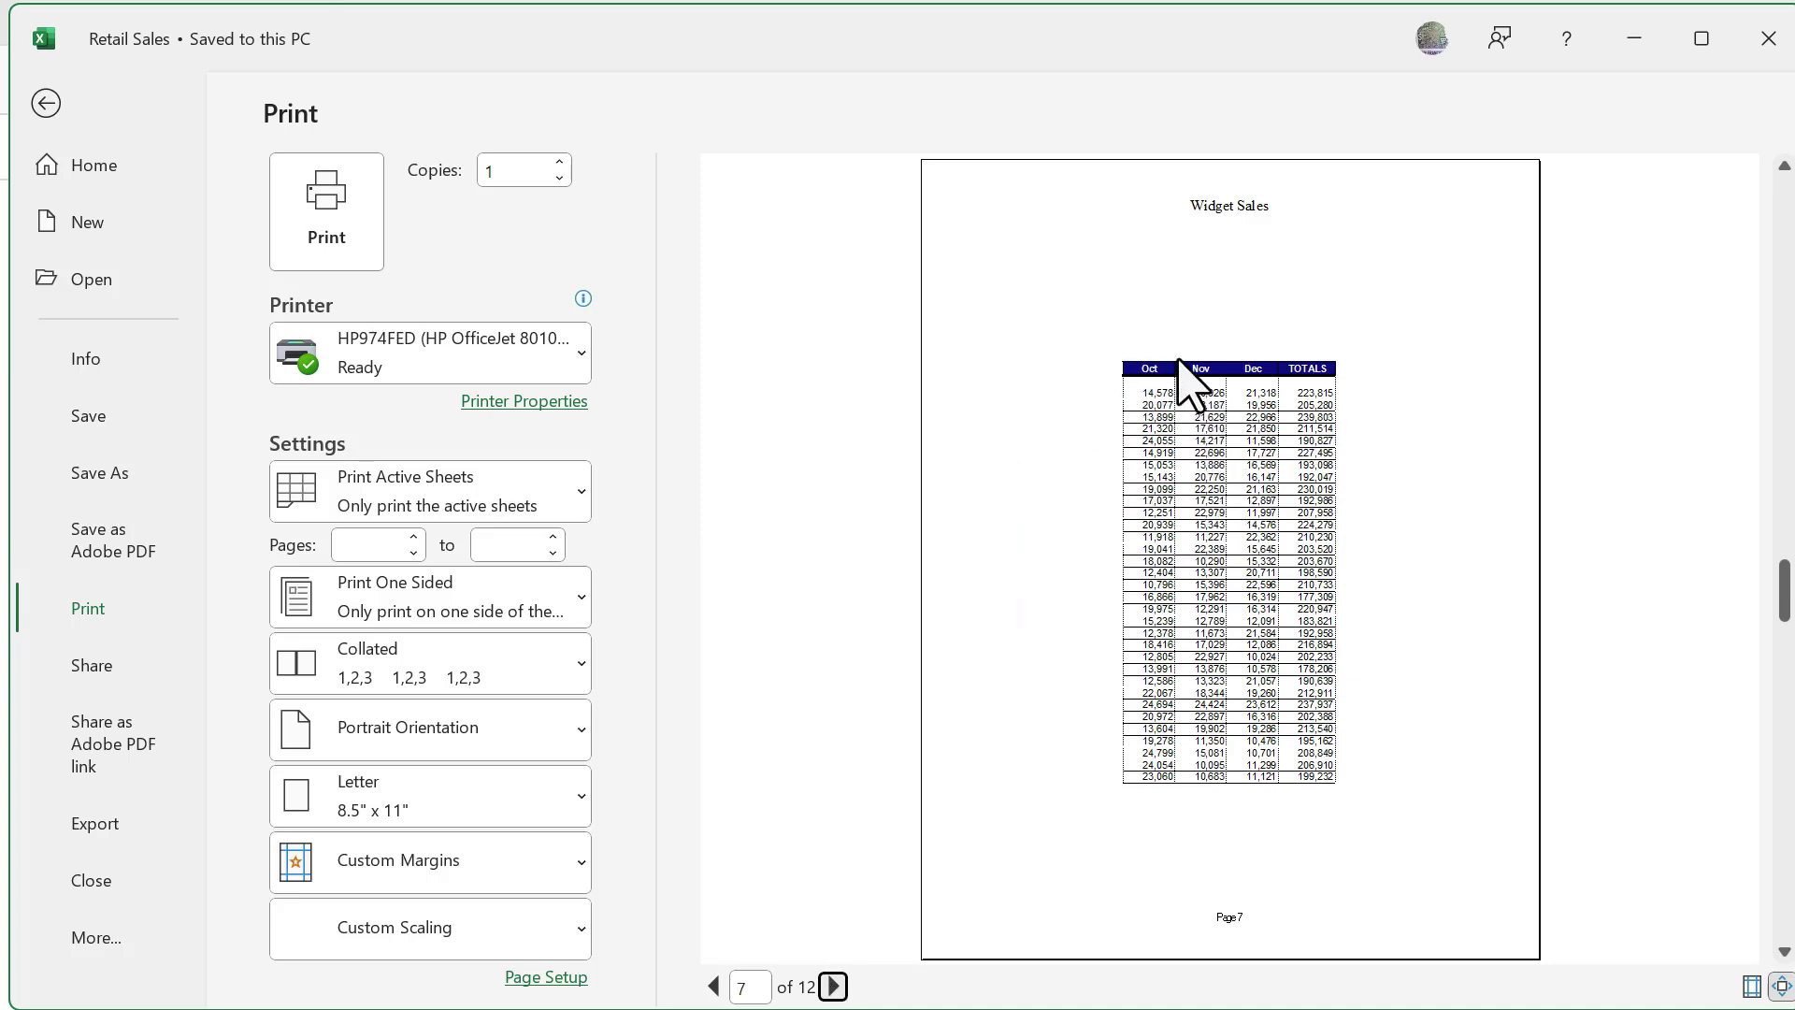
{"action": "left_click", "coordinate": [832, 986]}
{"action": "left_click", "coordinate": [832, 987]}
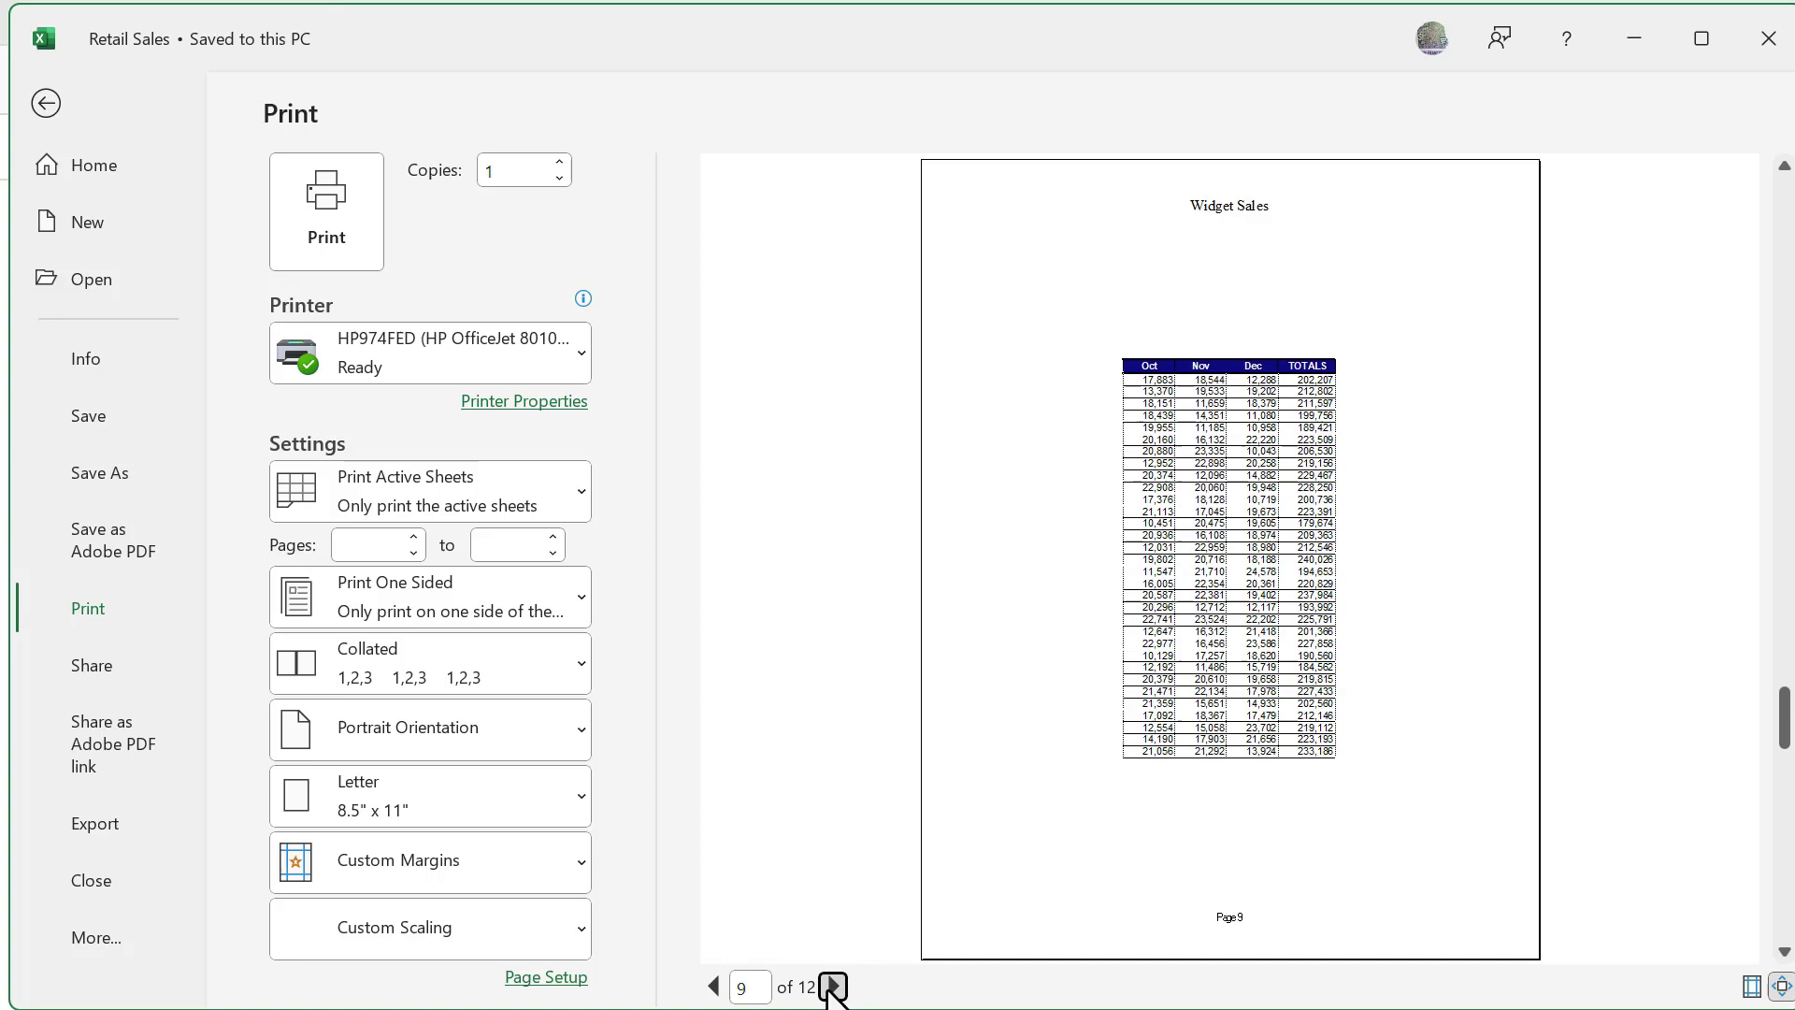
{"action": "left_click", "coordinate": [832, 986]}
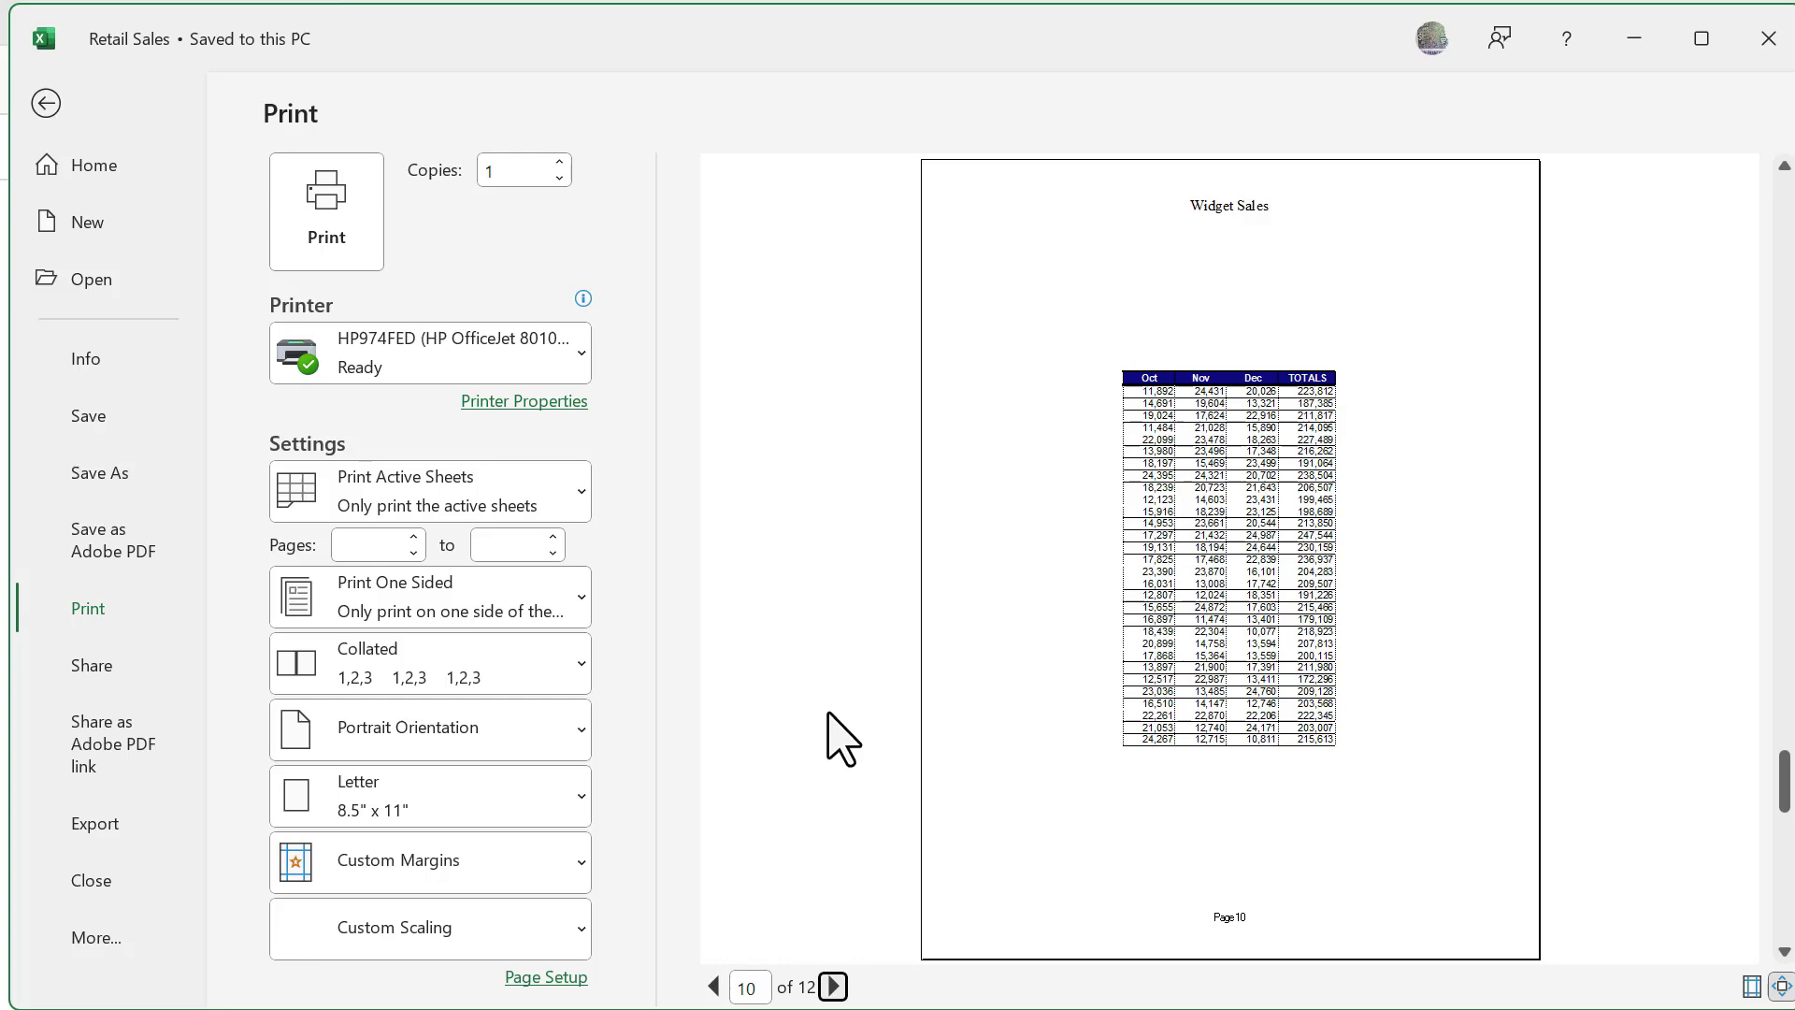
- Set the Widget Sales page orientation to landscape
{"action": "left_click", "coordinate": [46, 103]}
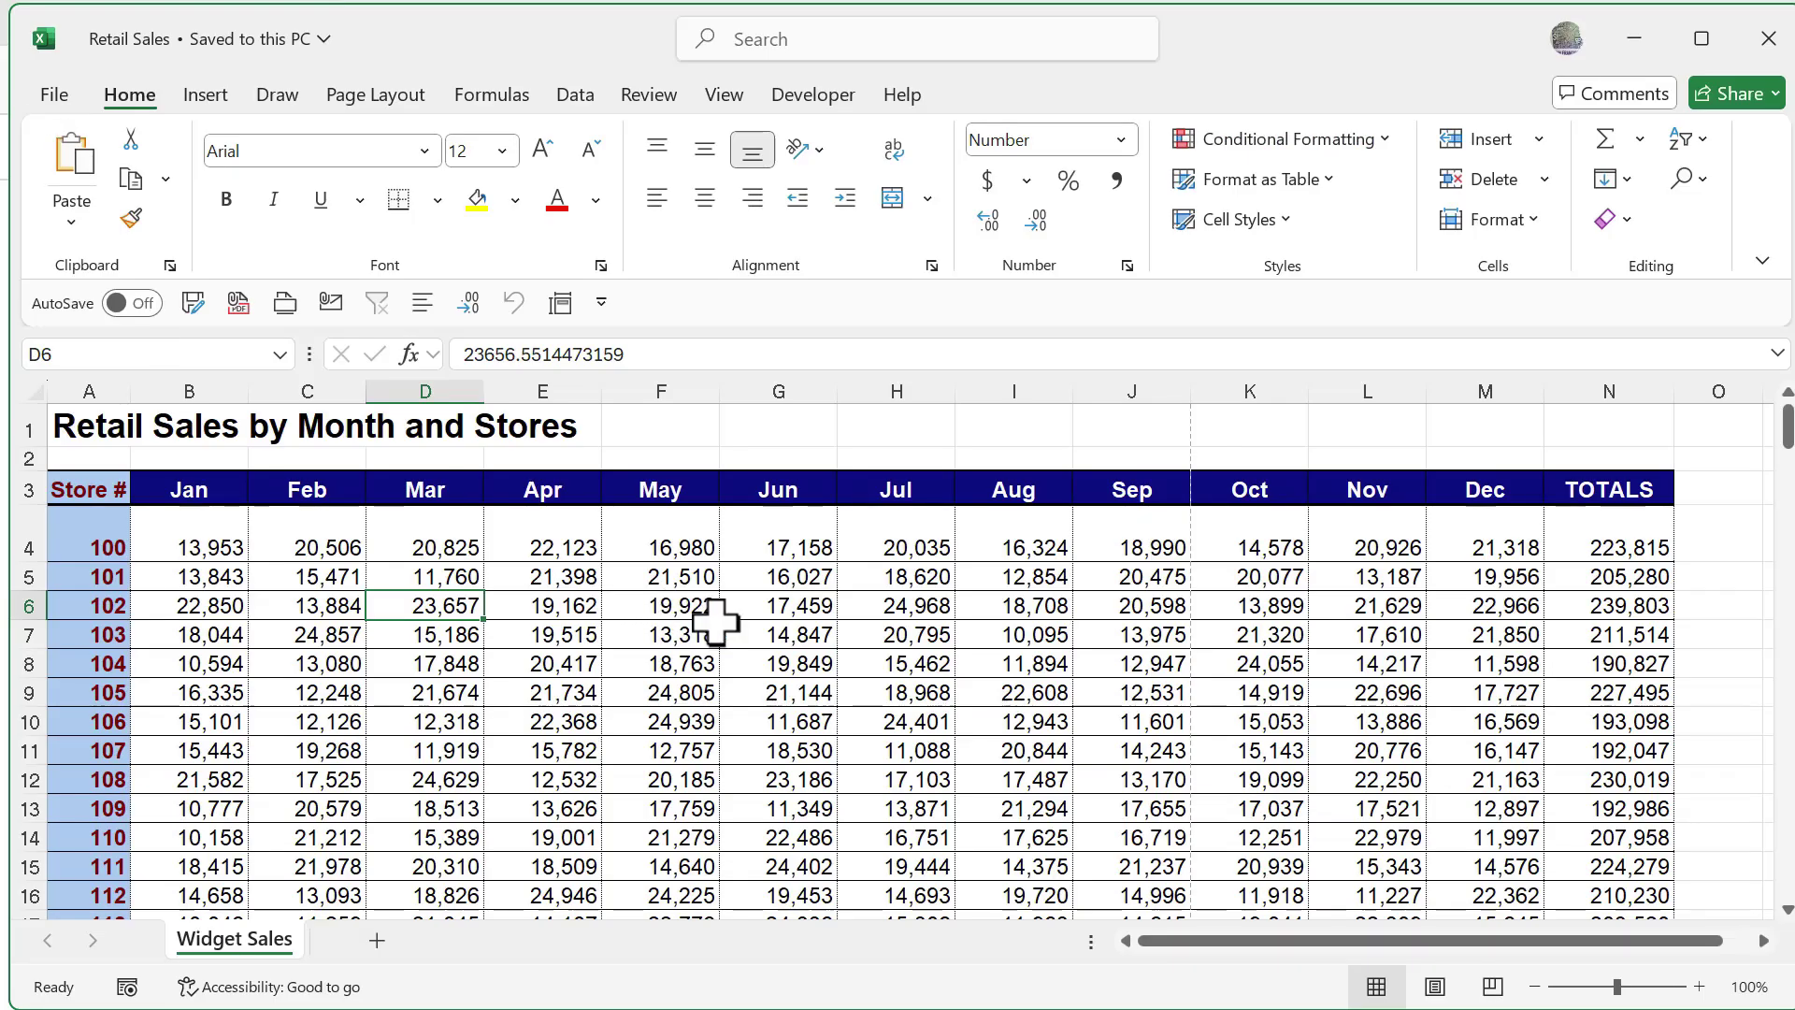
{"action": "left_click", "coordinate": [385, 98]}
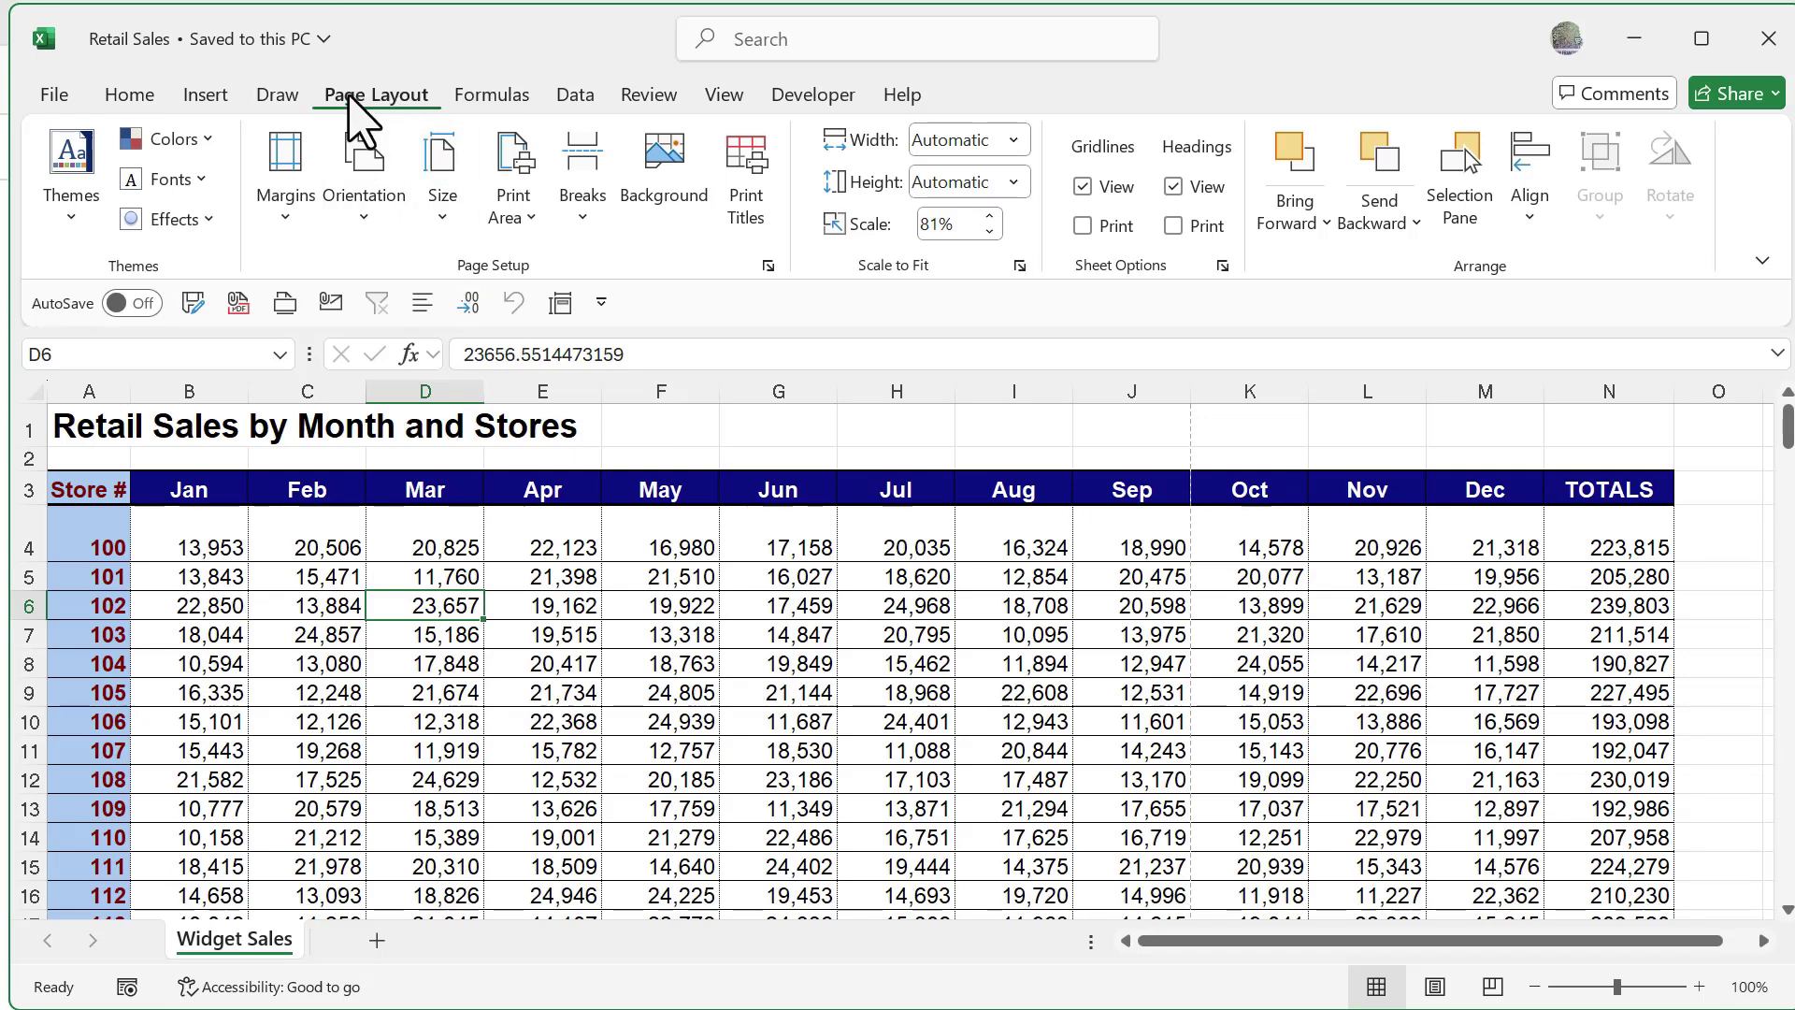
{"action": "left_click", "coordinate": [379, 234]}
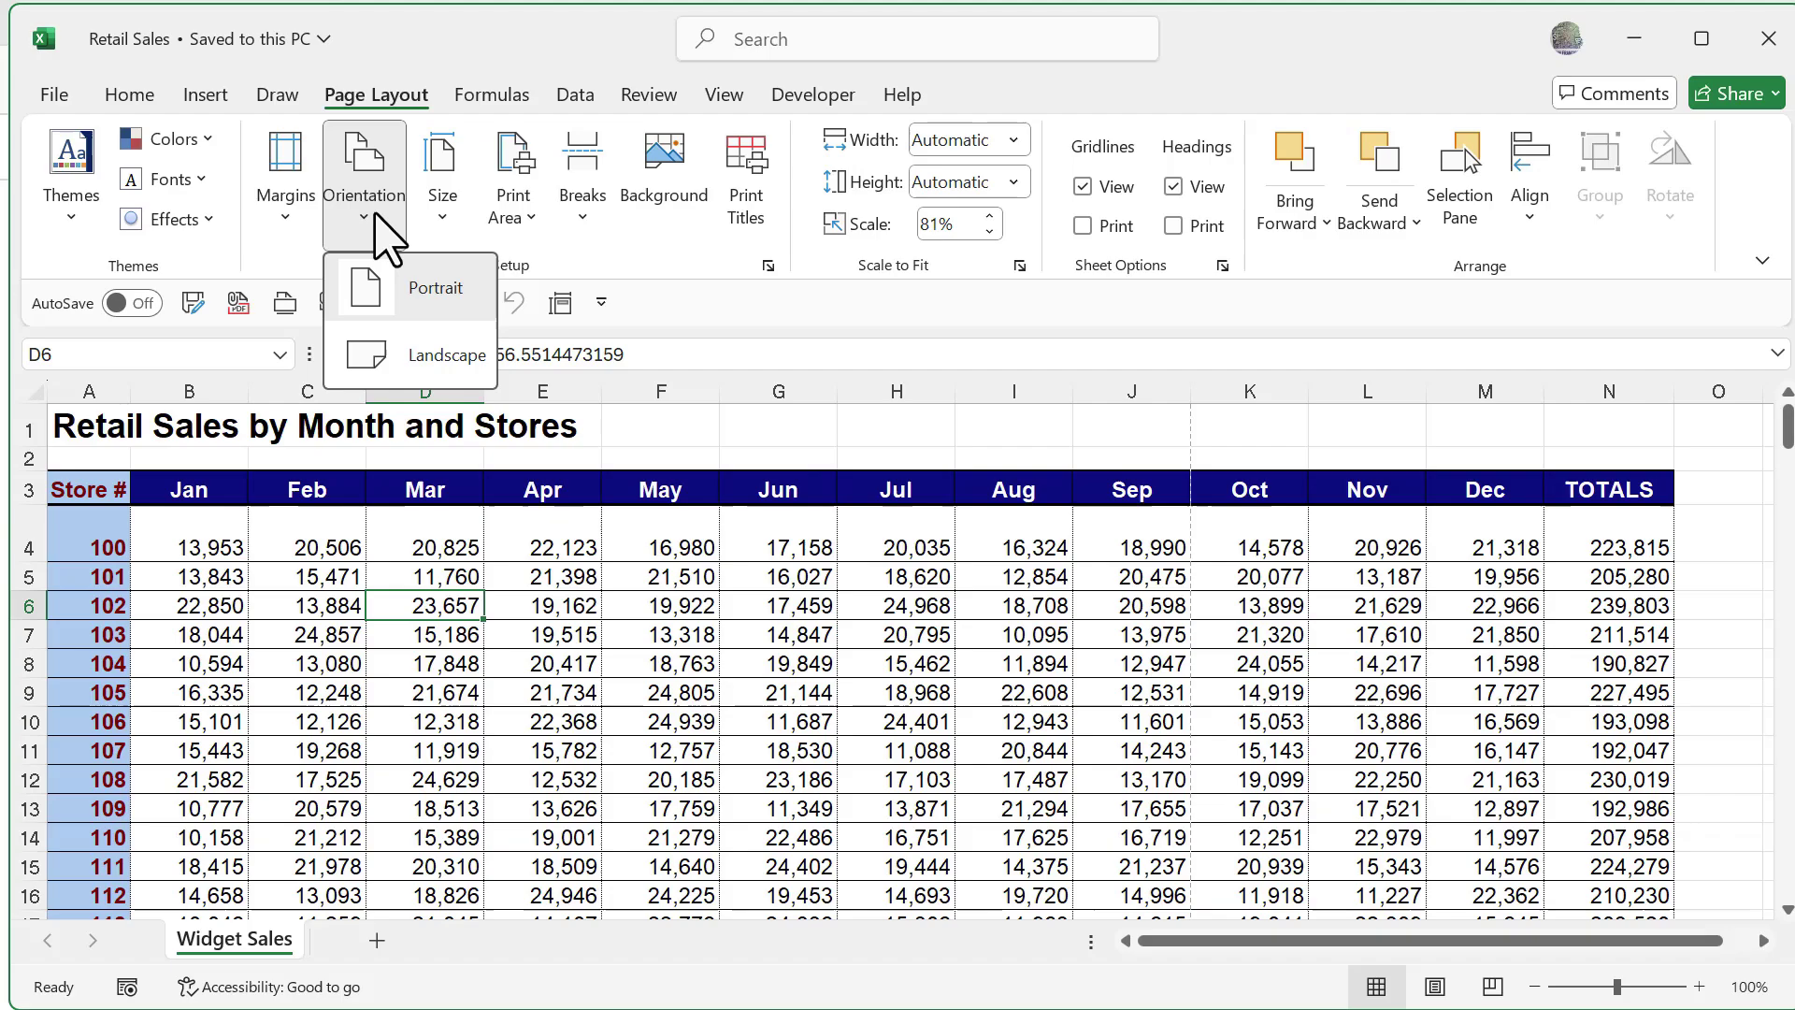
{"action": "left_click", "coordinate": [432, 363]}
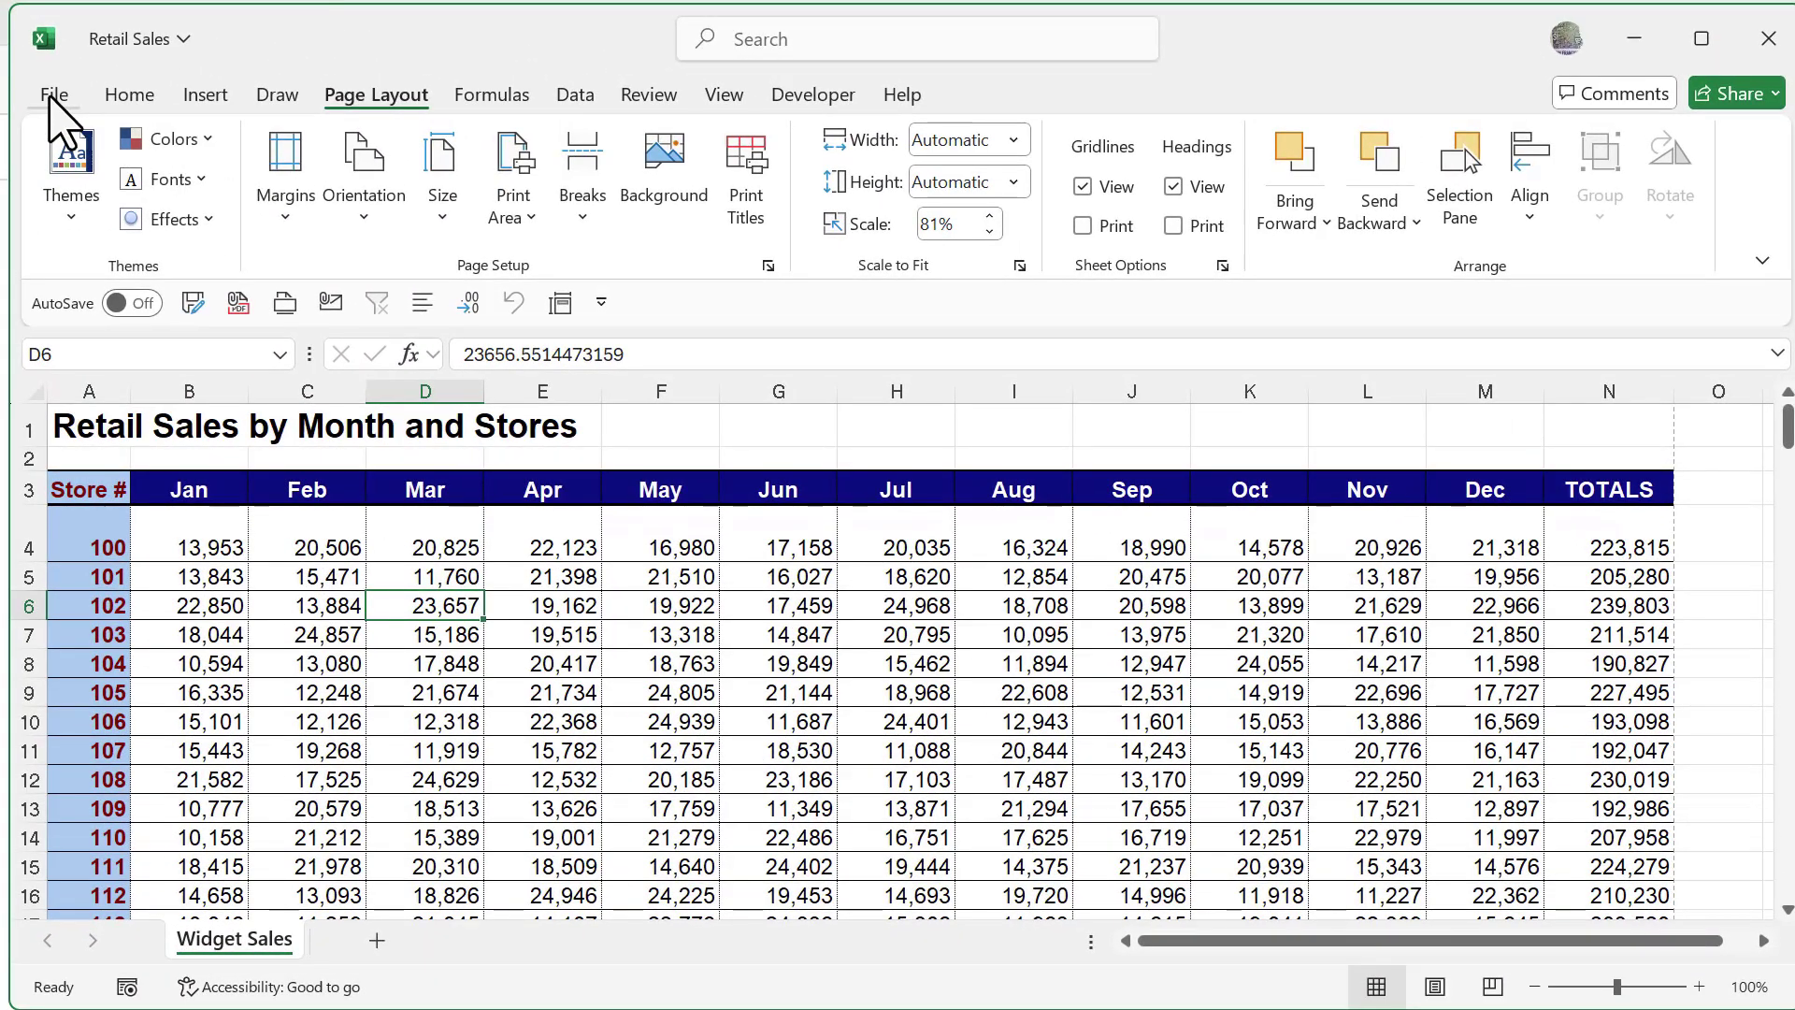
- Check the 6-page landscape print preview at 81% scale, then return to the sheet
{"action": "left_click", "coordinate": [54, 96]}
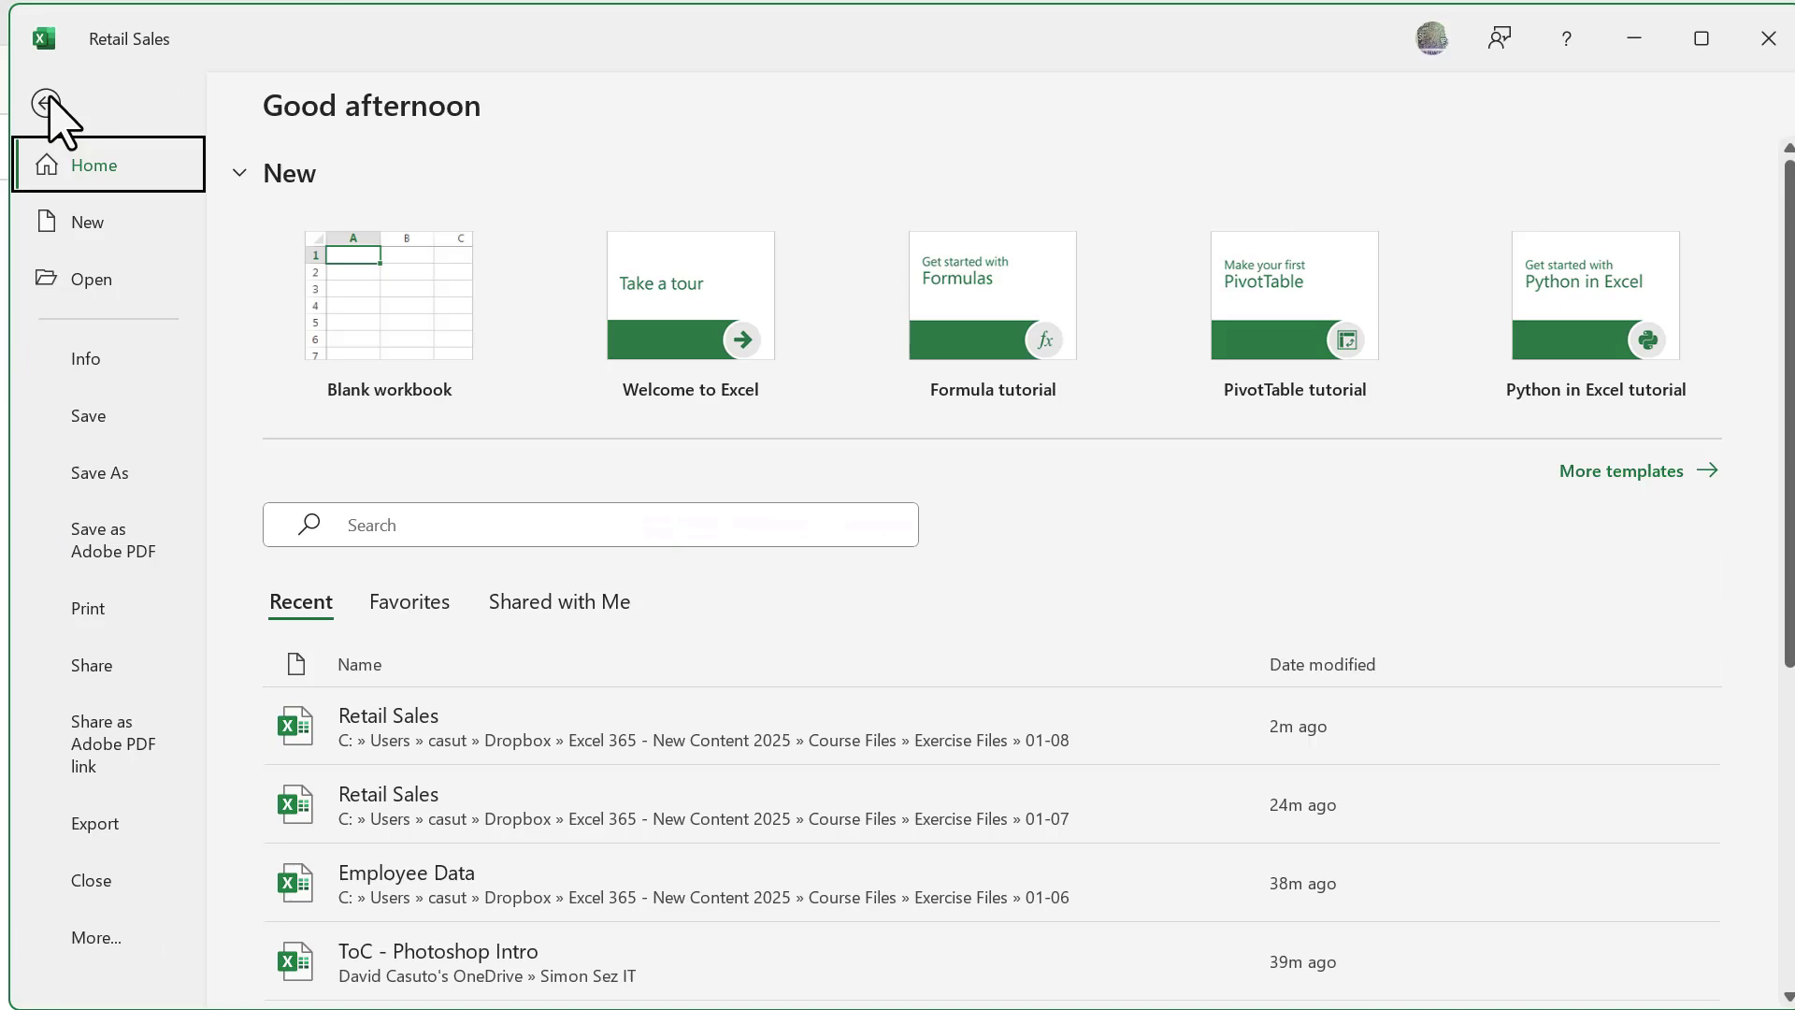
{"action": "left_click", "coordinate": [88, 619]}
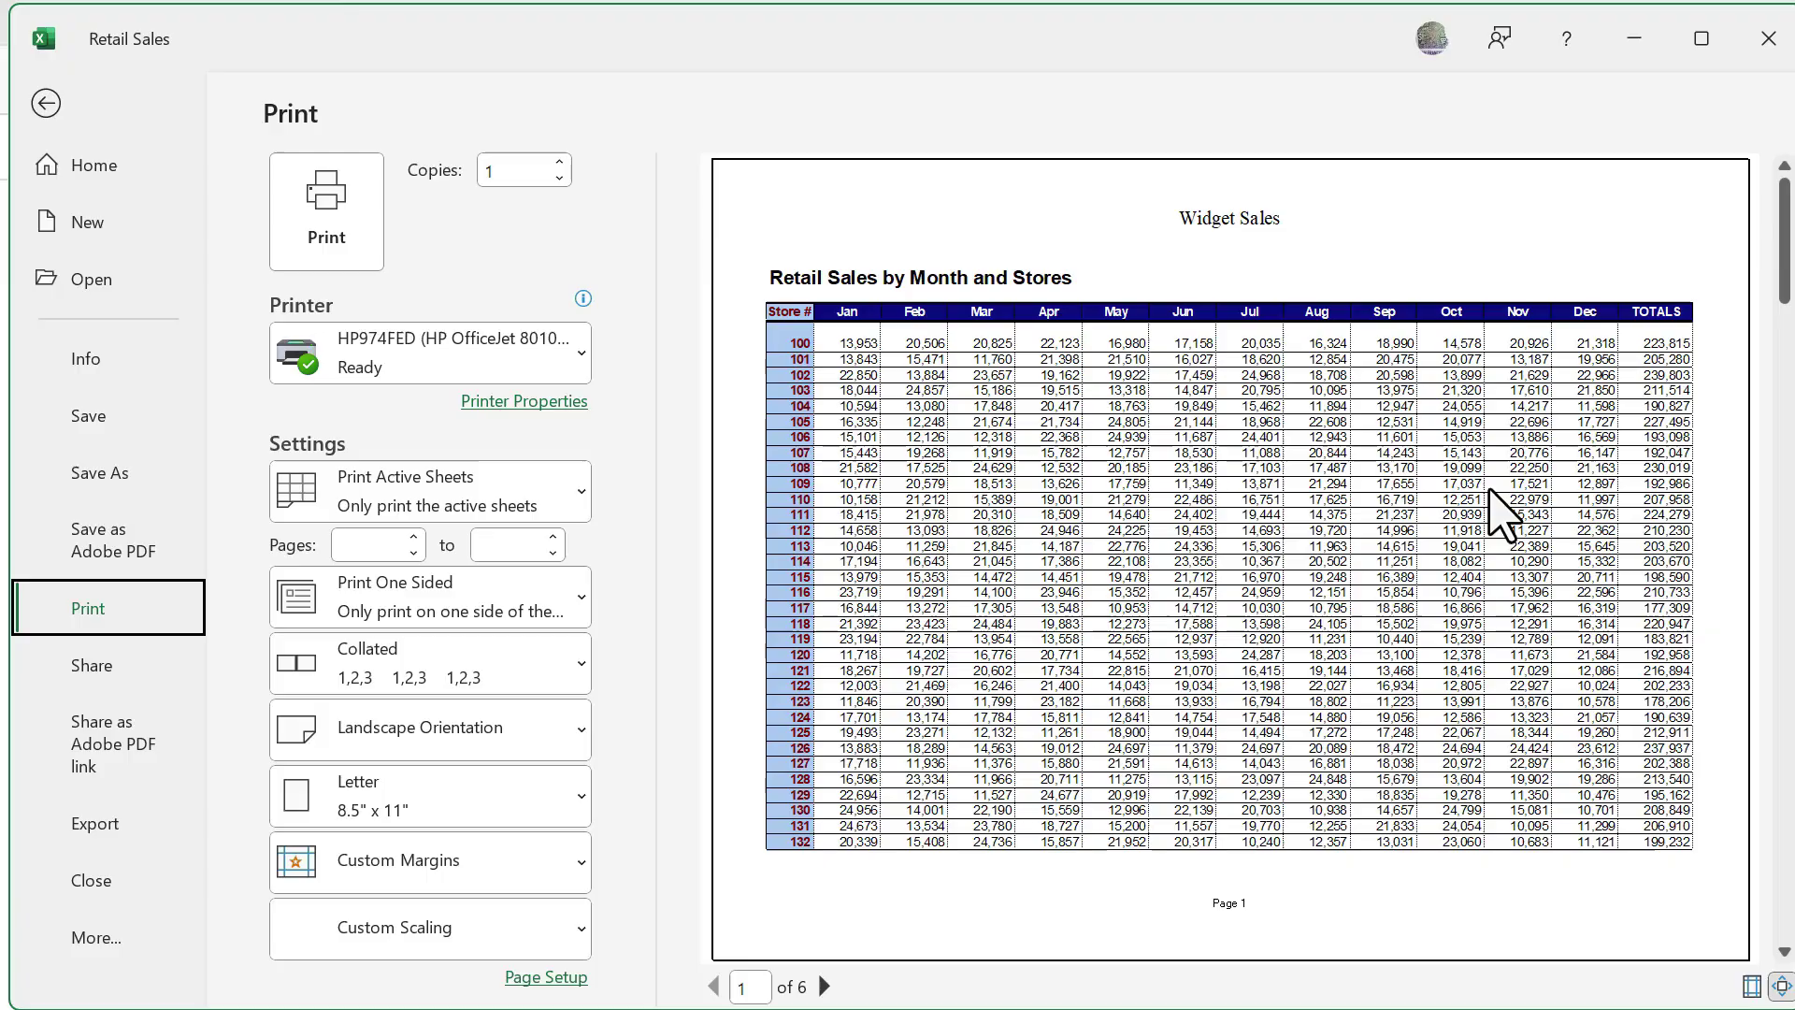
{"action": "left_click", "coordinate": [46, 103]}
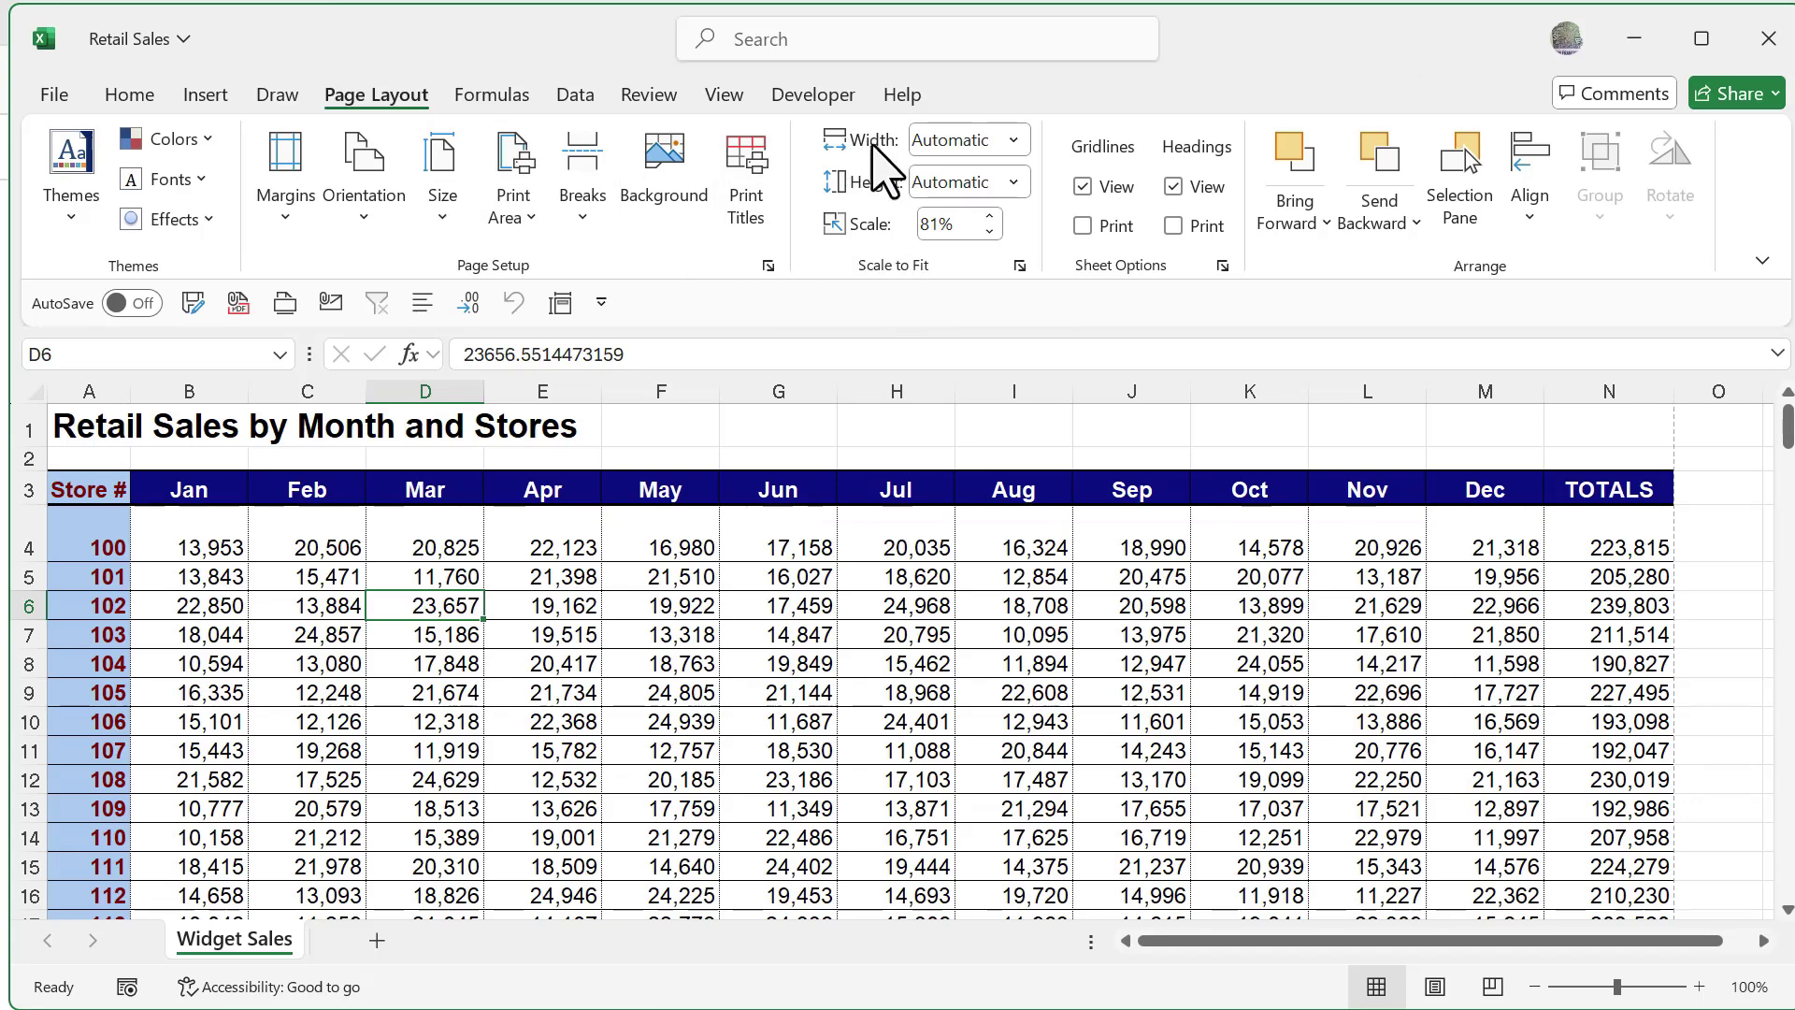
- Scale the printout to 1 page wide and check the 6-page landscape preview
{"action": "left_click", "coordinate": [1014, 140]}
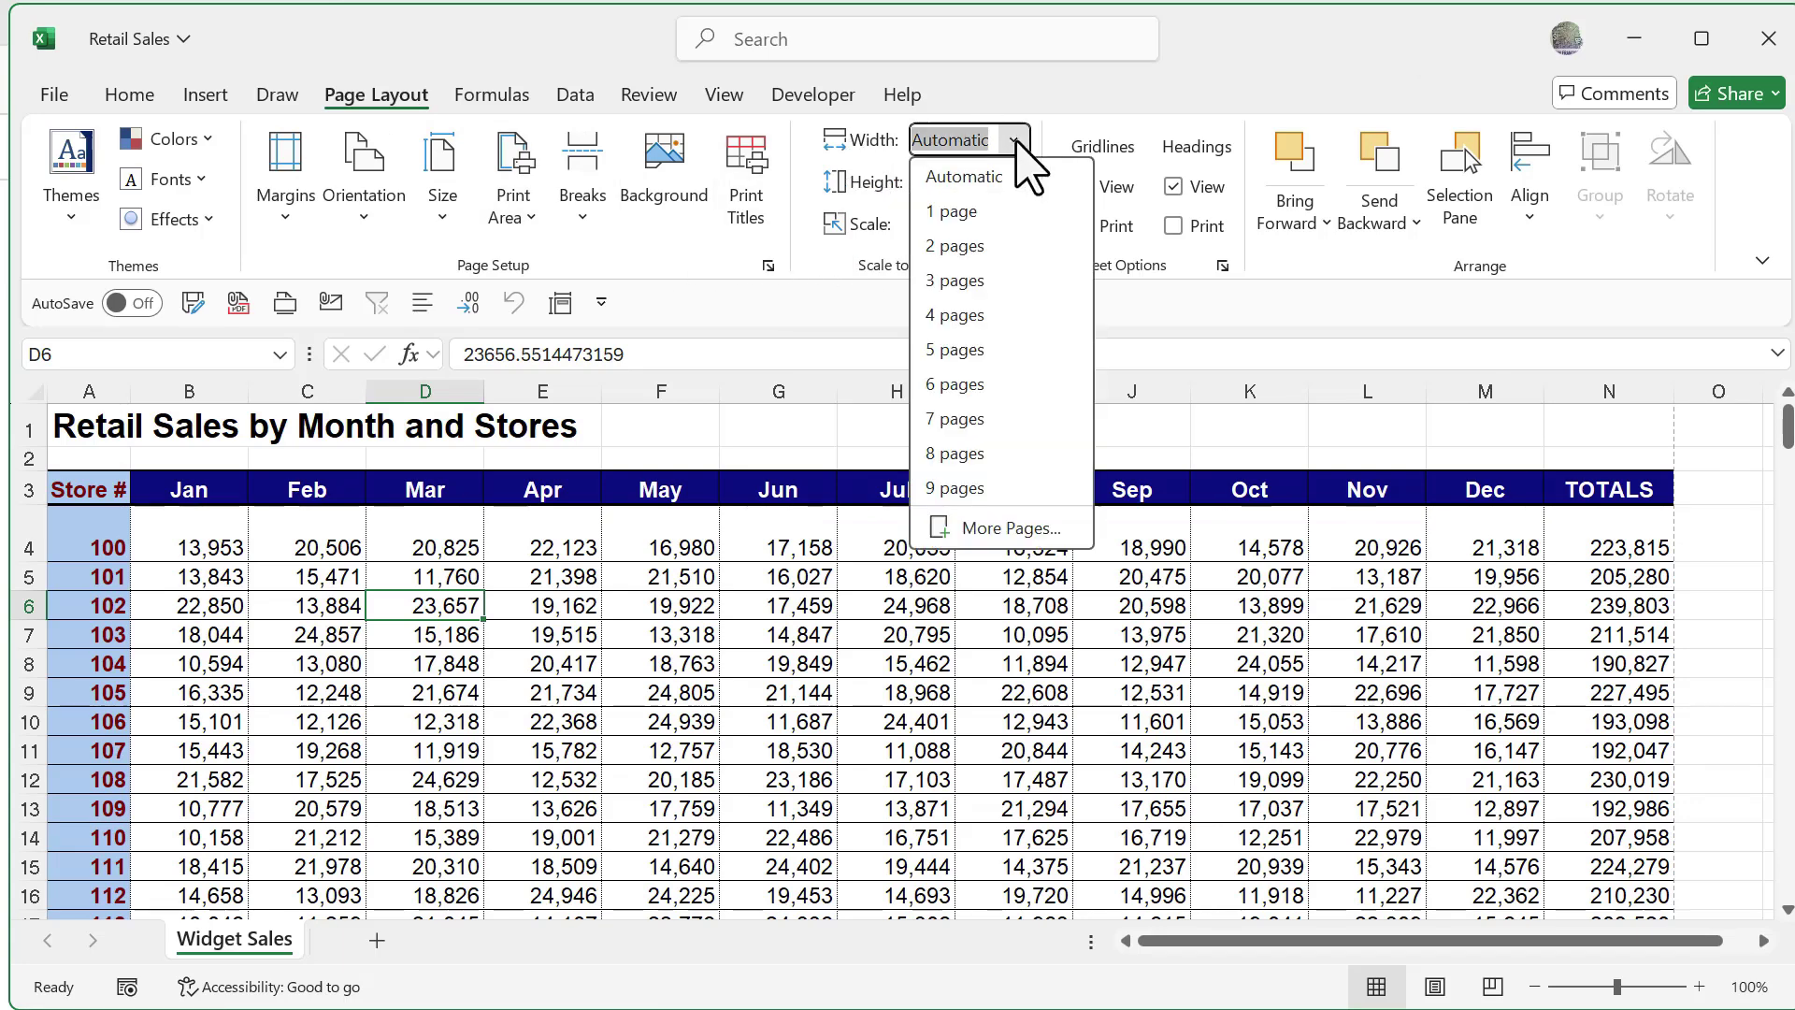
{"action": "left_click", "coordinate": [963, 211]}
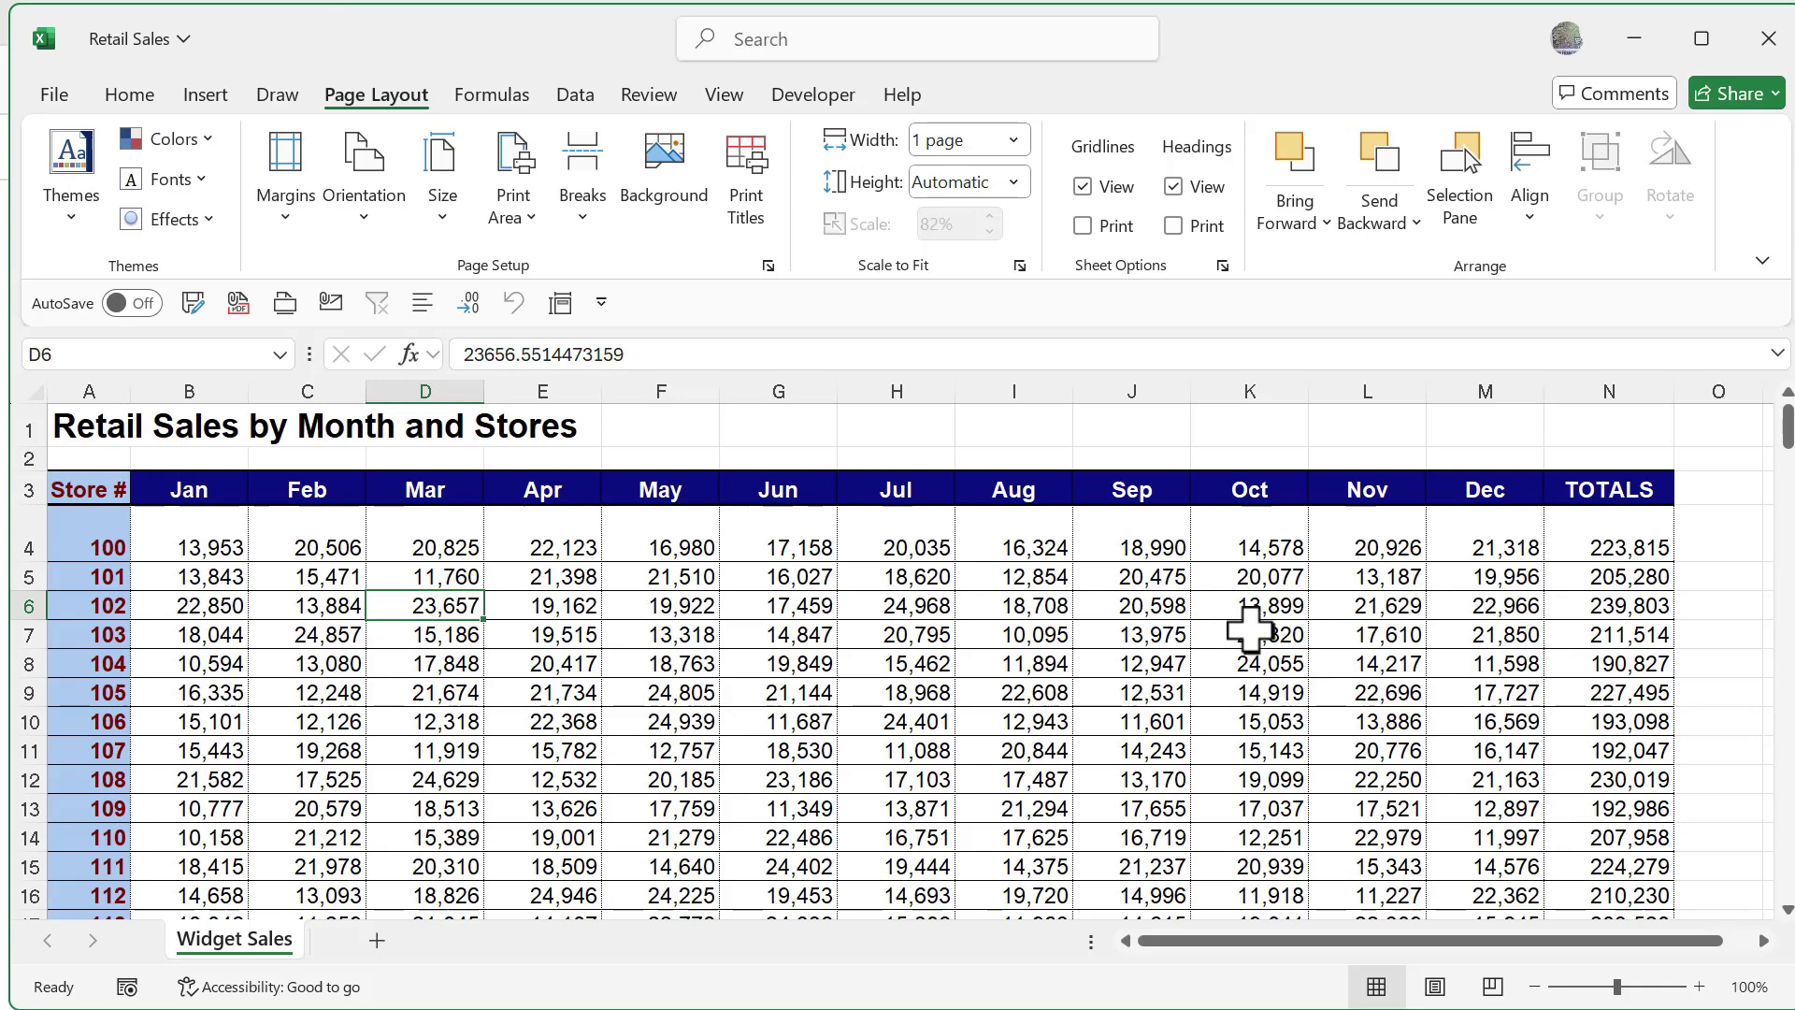
{"action": "left_click", "coordinate": [54, 93]}
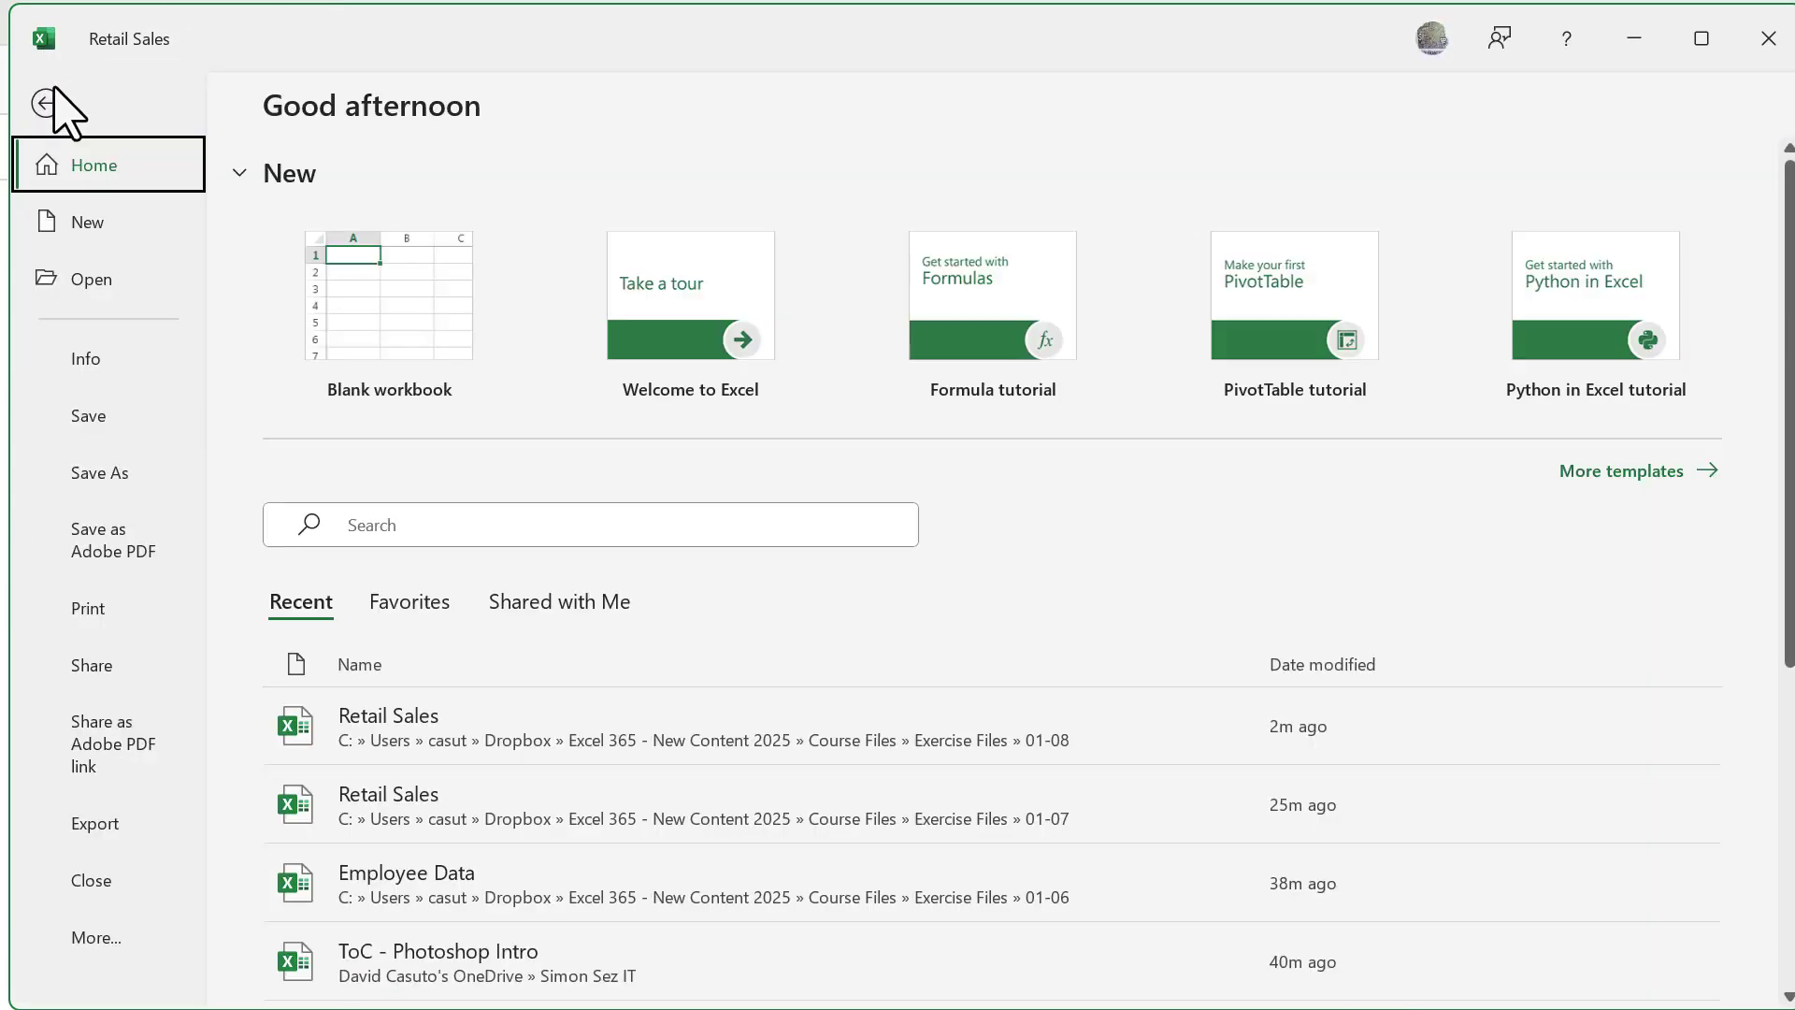
{"action": "left_click", "coordinate": [94, 612]}
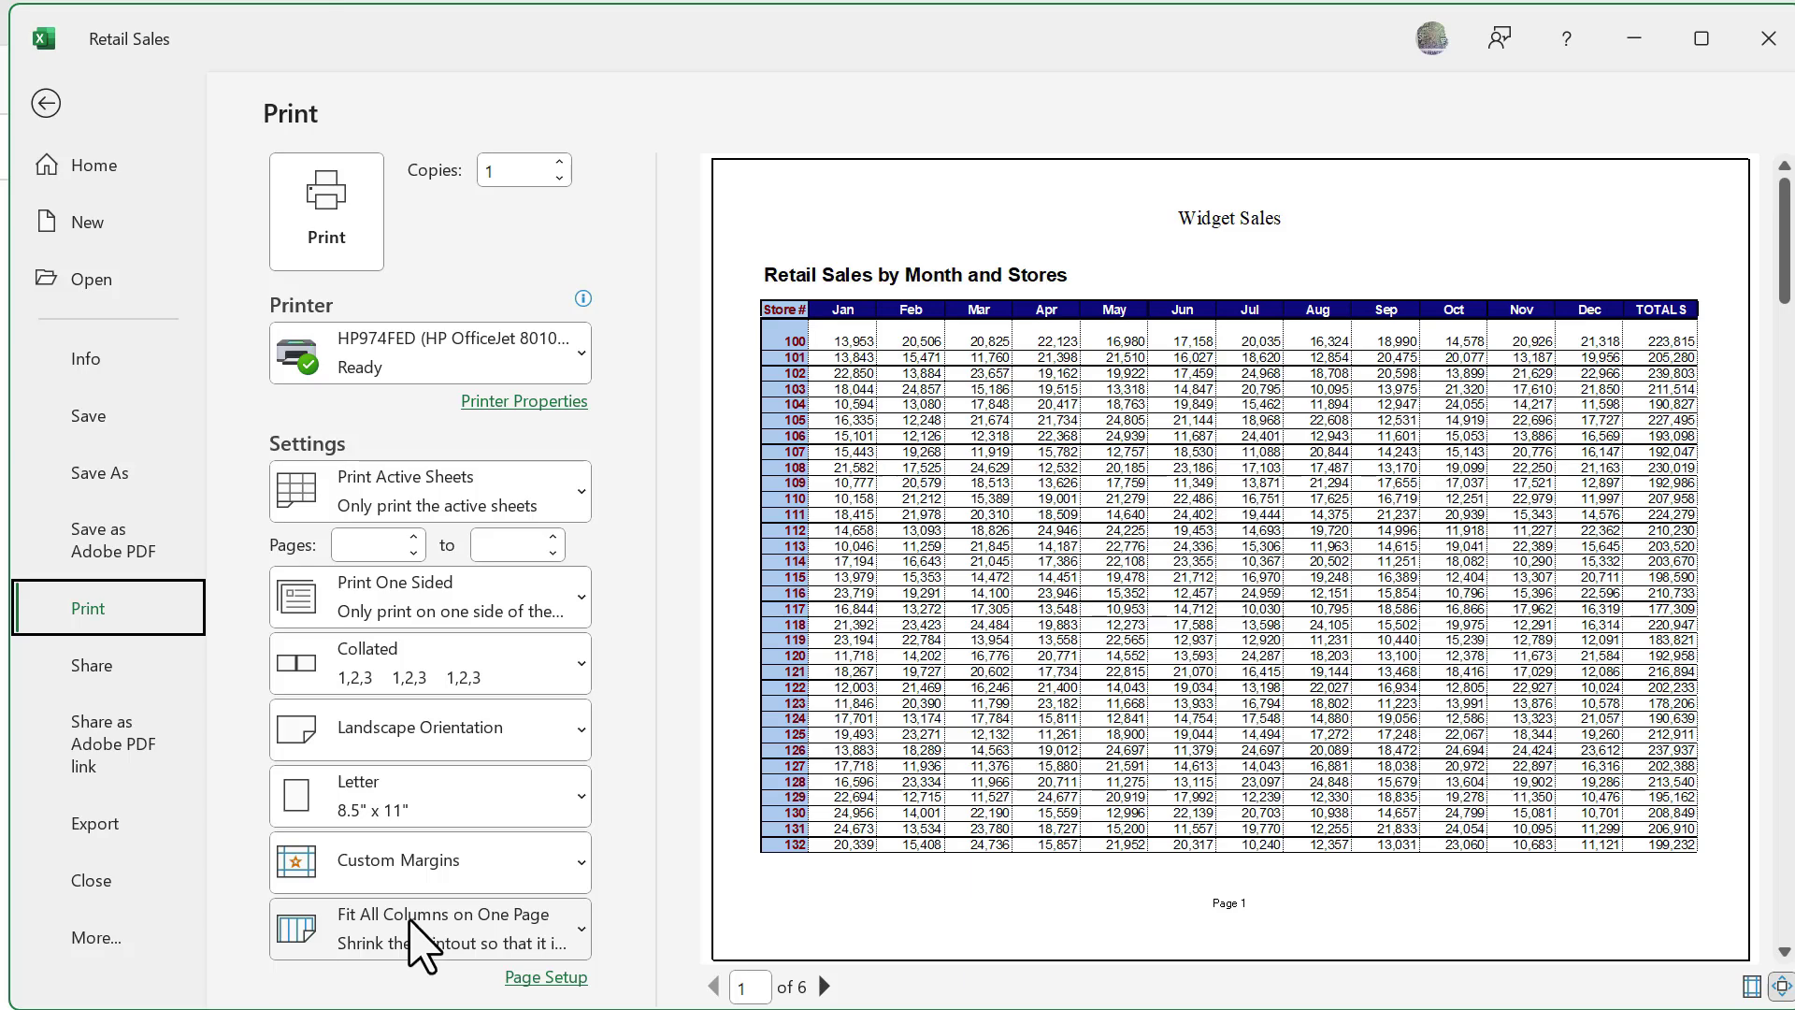
- View the sheet in Page Layout view with the Widget Sales header atop page 1
{"action": "left_click", "coordinate": [46, 103]}
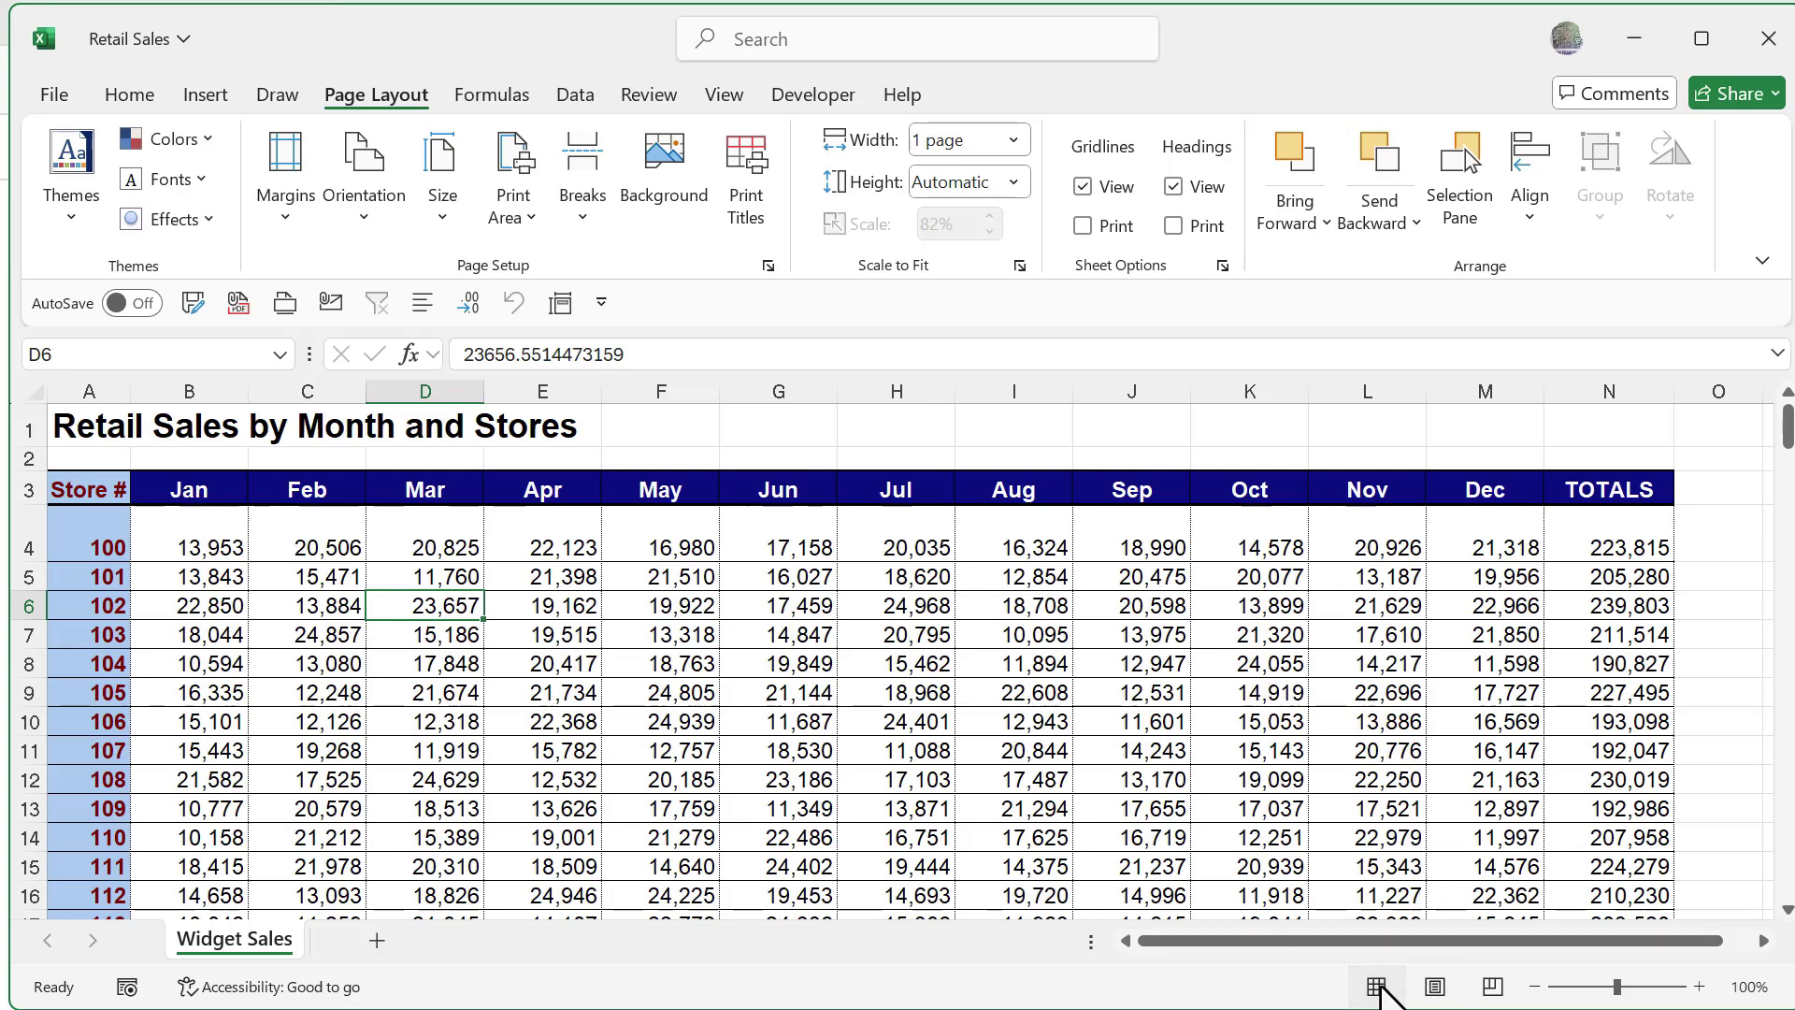
{"action": "left_click", "coordinate": [1435, 987]}
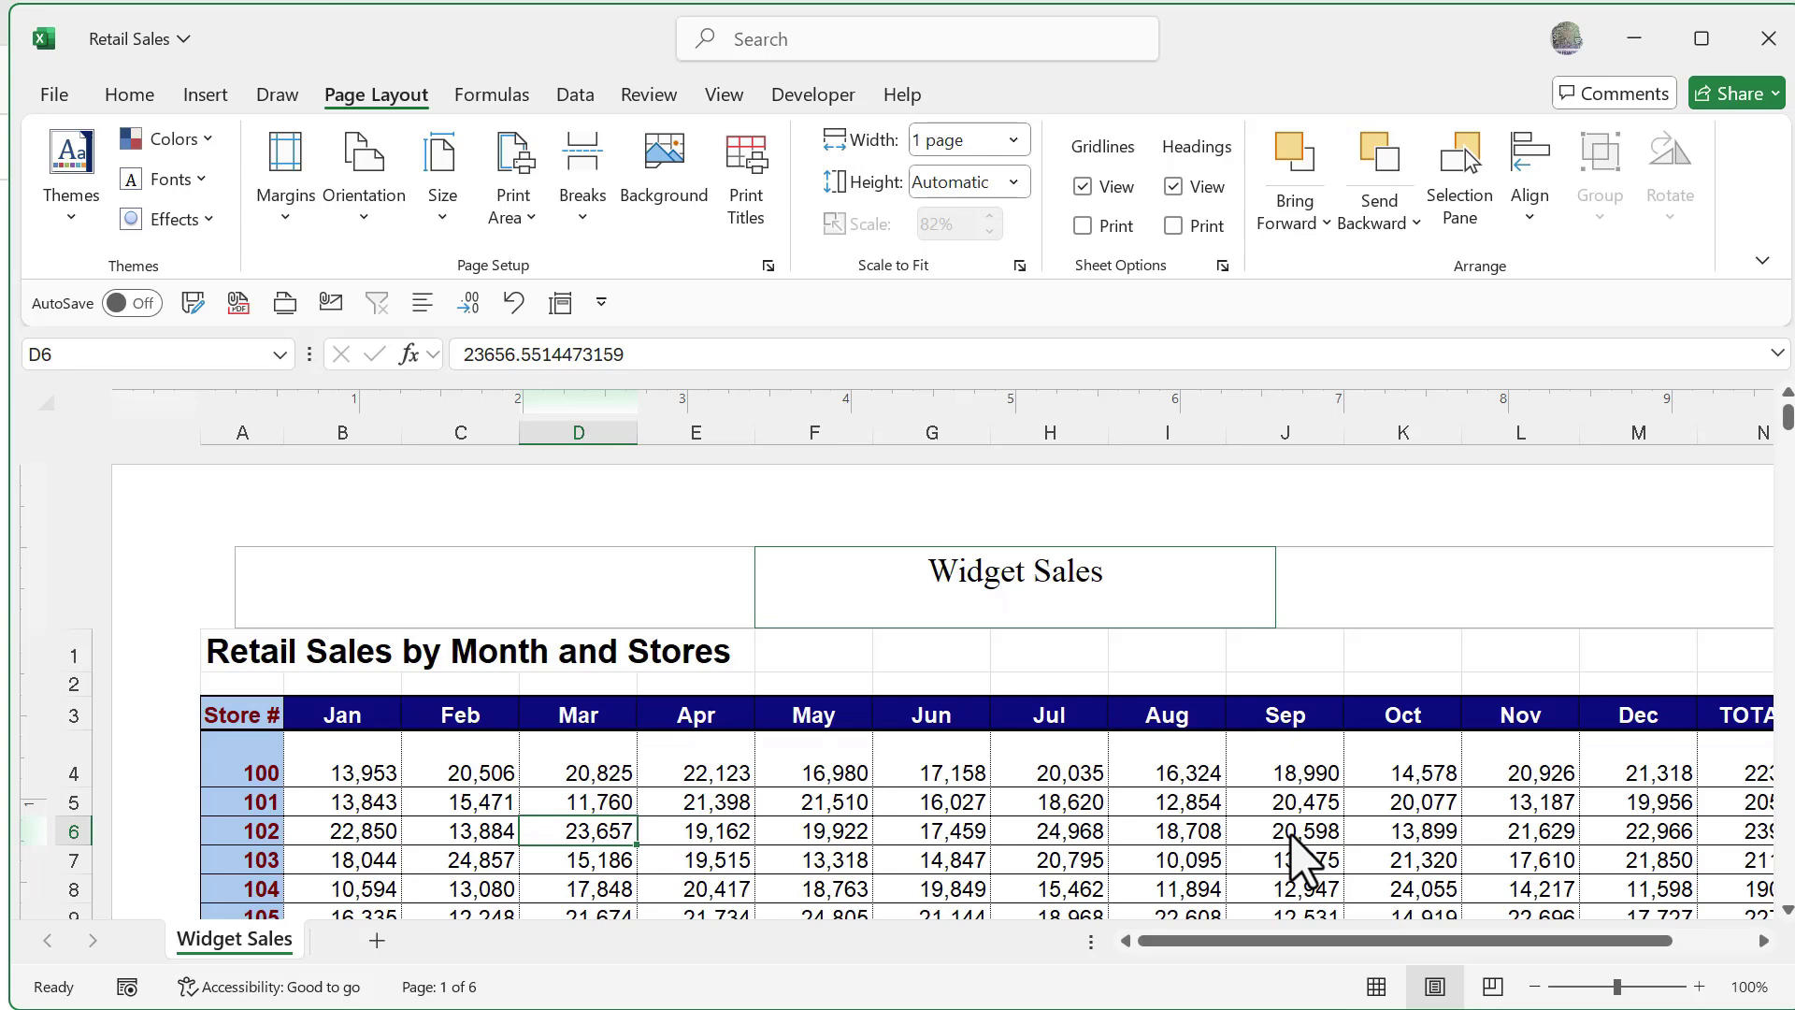
{"action": "left_click_drag", "start_coordinate": [1387, 942], "coordinate": [1466, 945]}
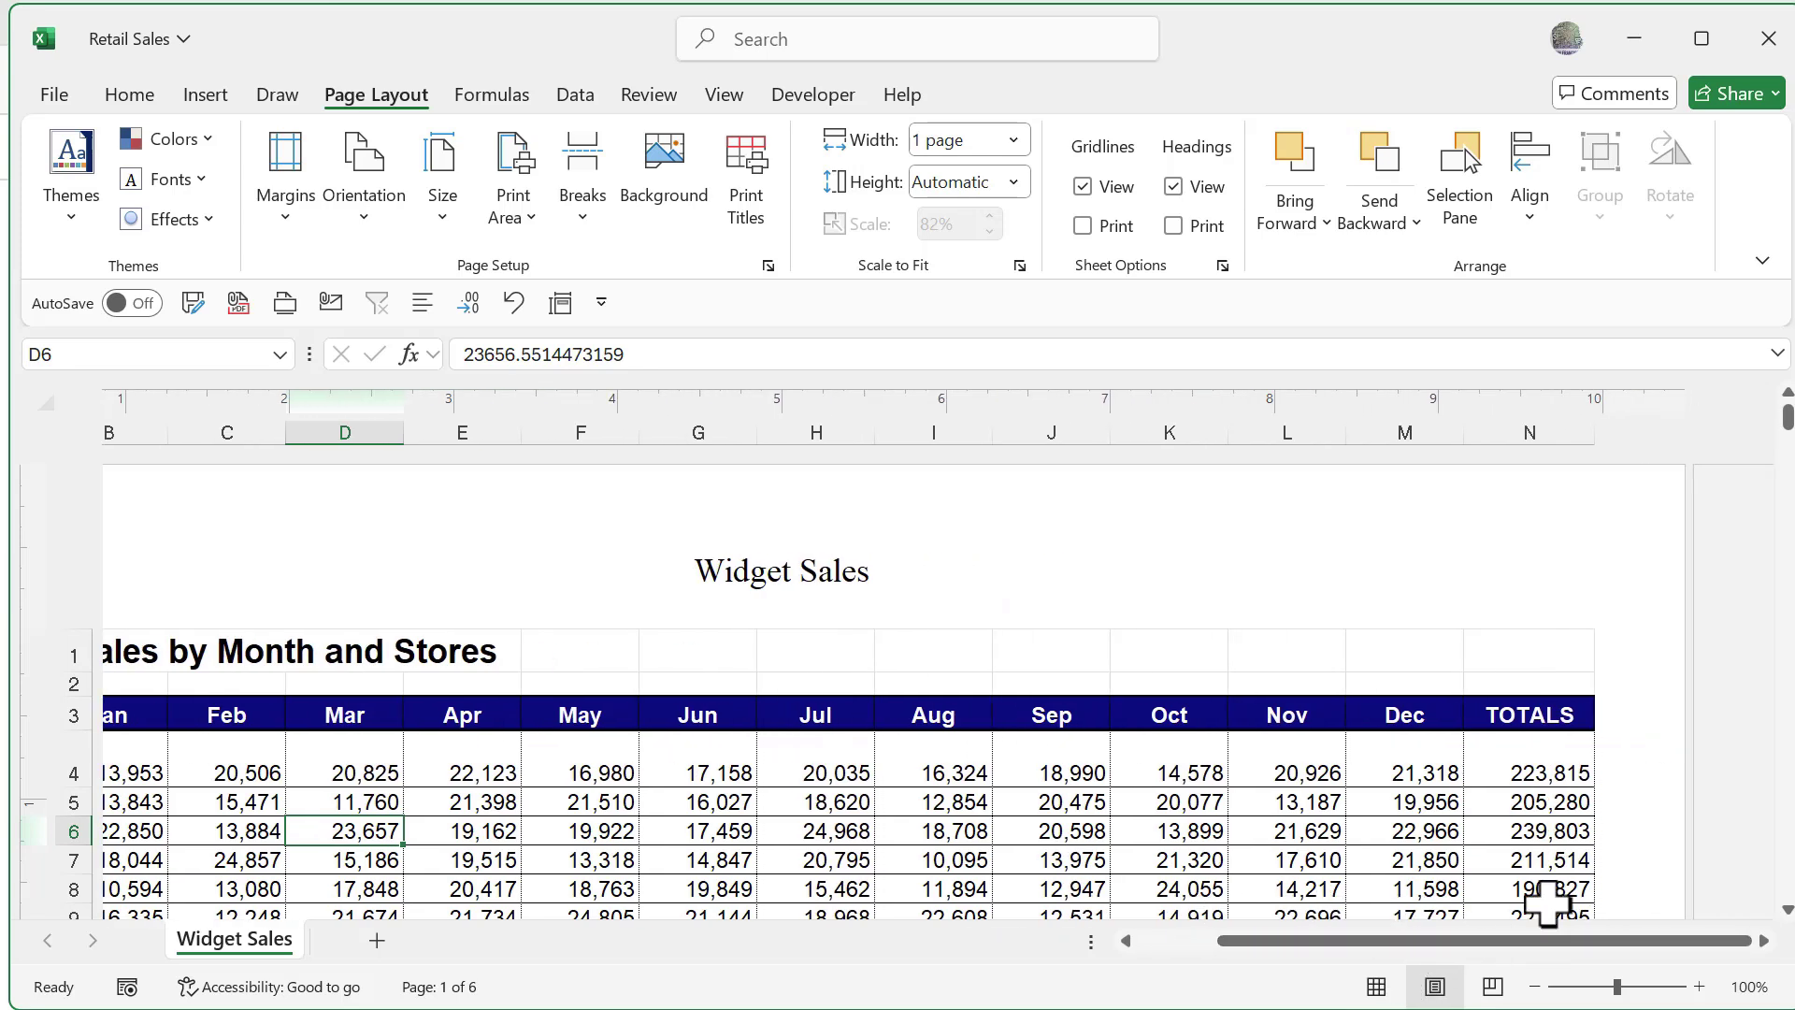
- In Page Break Preview, keep the vertical page break after the TOTALS column
{"action": "left_click", "coordinate": [1493, 987]}
{"action": "left_click_drag", "start_coordinate": [1358, 942], "coordinate": [1289, 972]}
{"action": "scroll", "coordinate": [521, 688], "scroll_direction": "down", "scroll_amount": 1}
{"action": "scroll", "coordinate": [520, 680], "scroll_direction": "down", "scroll_amount": 2}
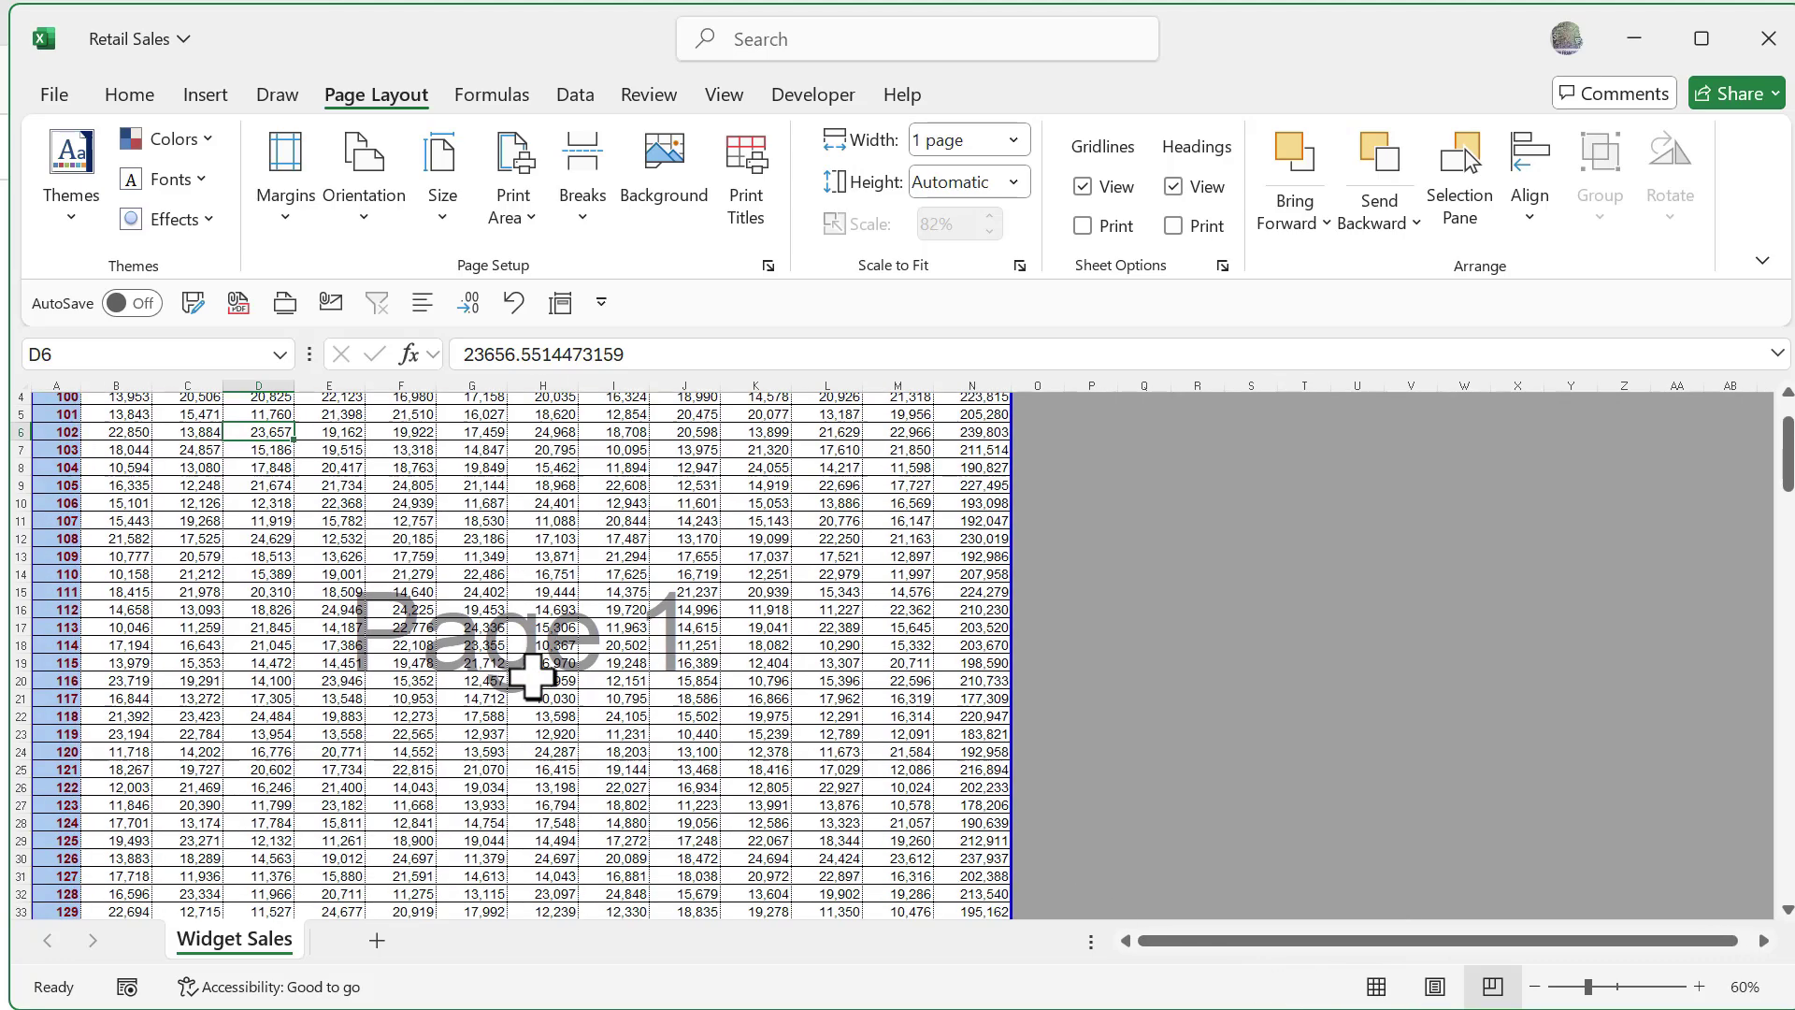
{"action": "scroll", "coordinate": [786, 580], "scroll_direction": "up", "scroll_amount": 3}
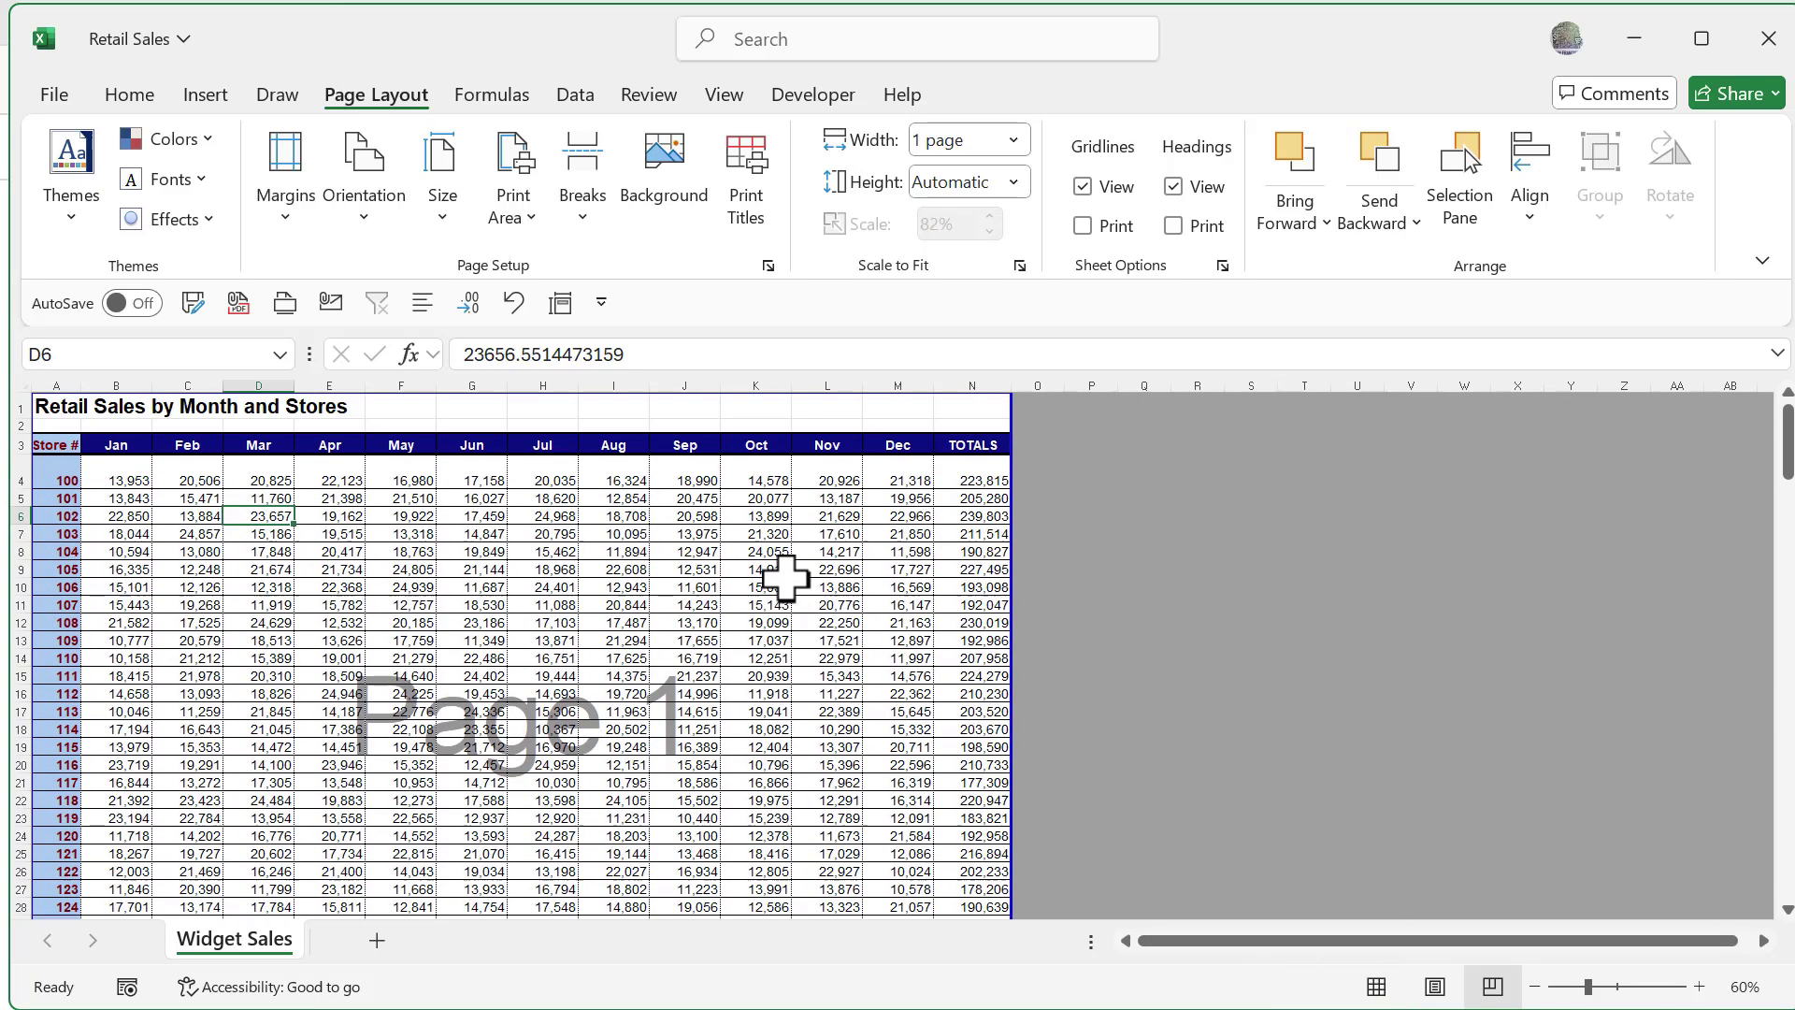
{"action": "scroll", "coordinate": [771, 761], "scroll_direction": "down", "scroll_amount": 2}
{"action": "scroll", "coordinate": [770, 762], "scroll_direction": "down", "scroll_amount": 3}
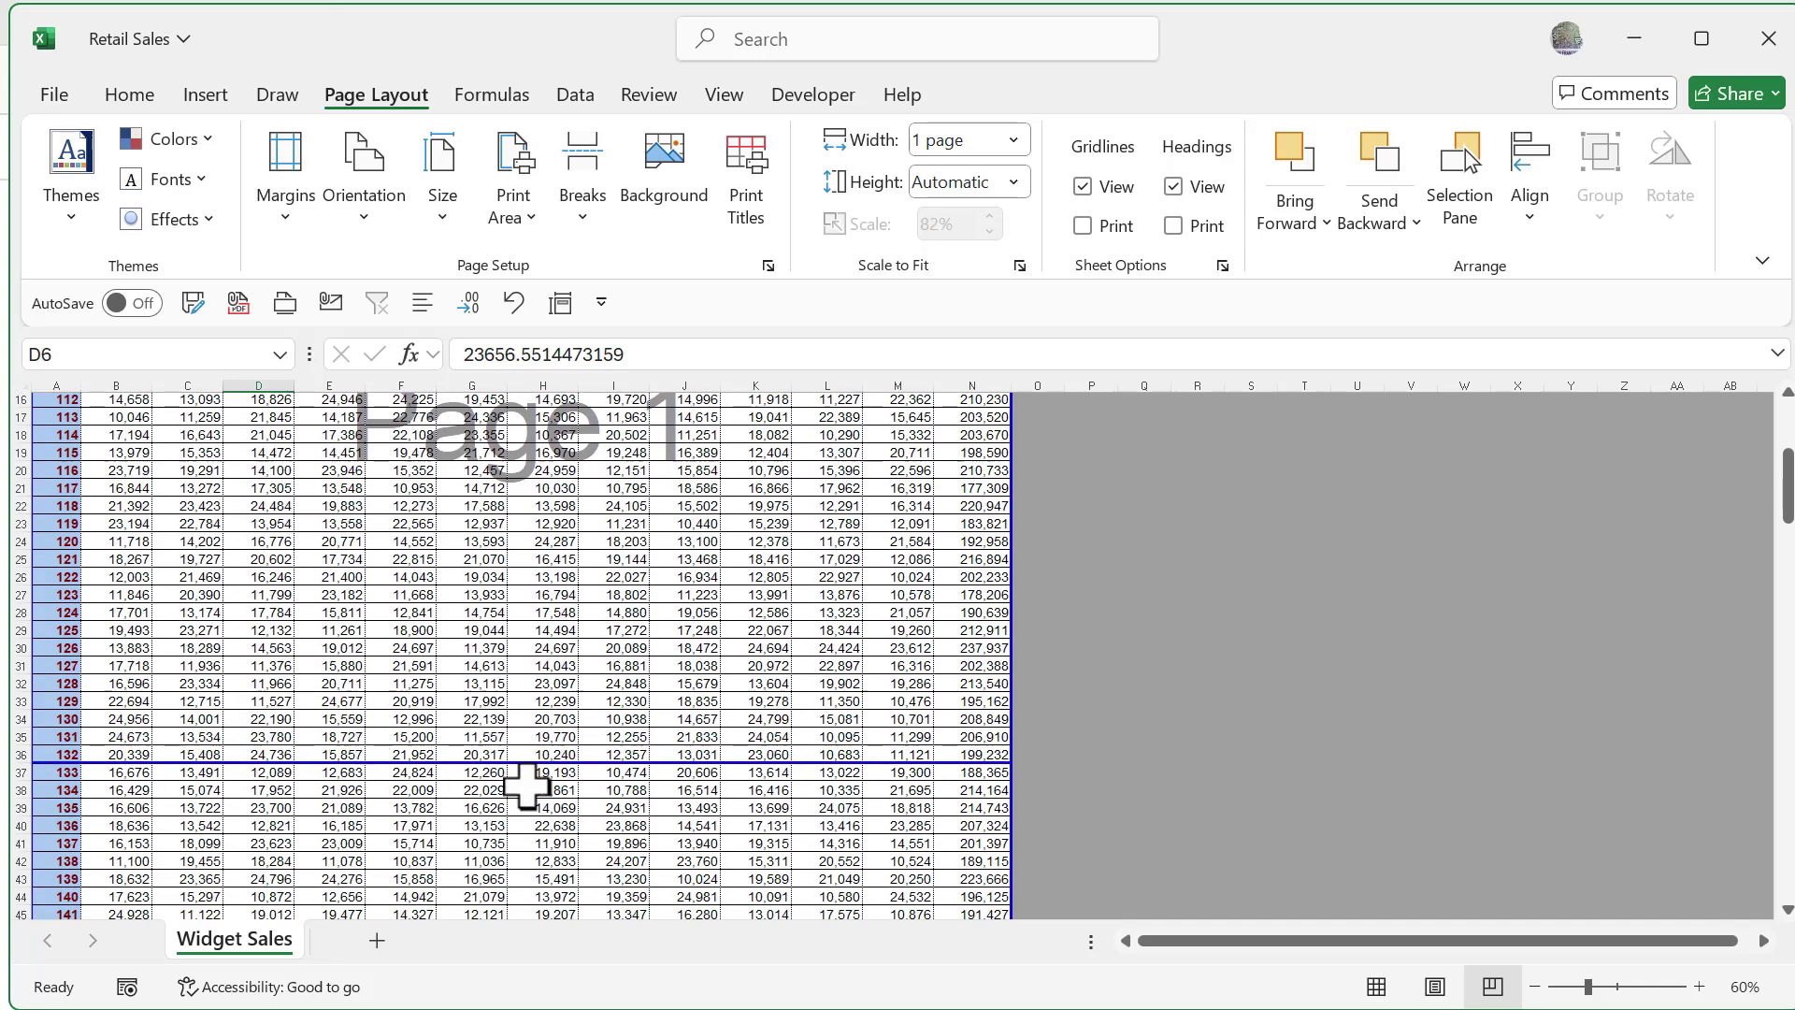
{"action": "scroll", "coordinate": [560, 757], "scroll_direction": "down", "scroll_amount": 2}
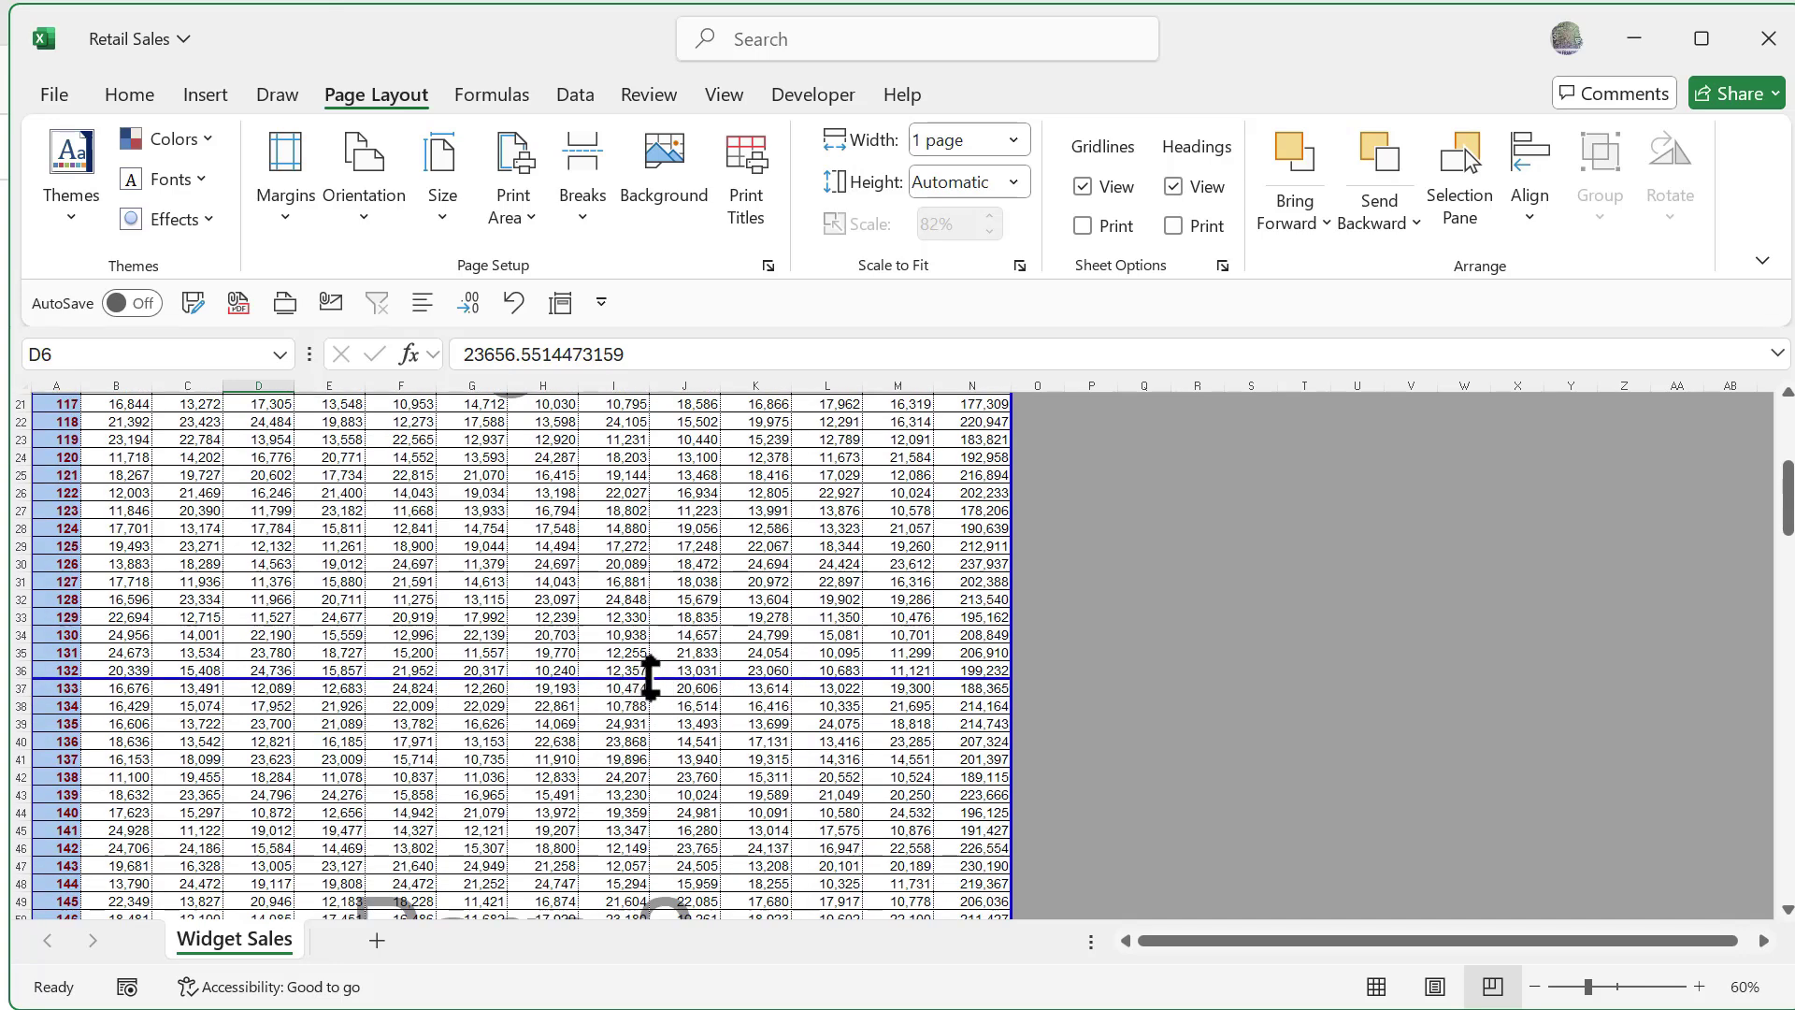
{"action": "scroll", "coordinate": [743, 671], "scroll_direction": "up", "scroll_amount": 1}
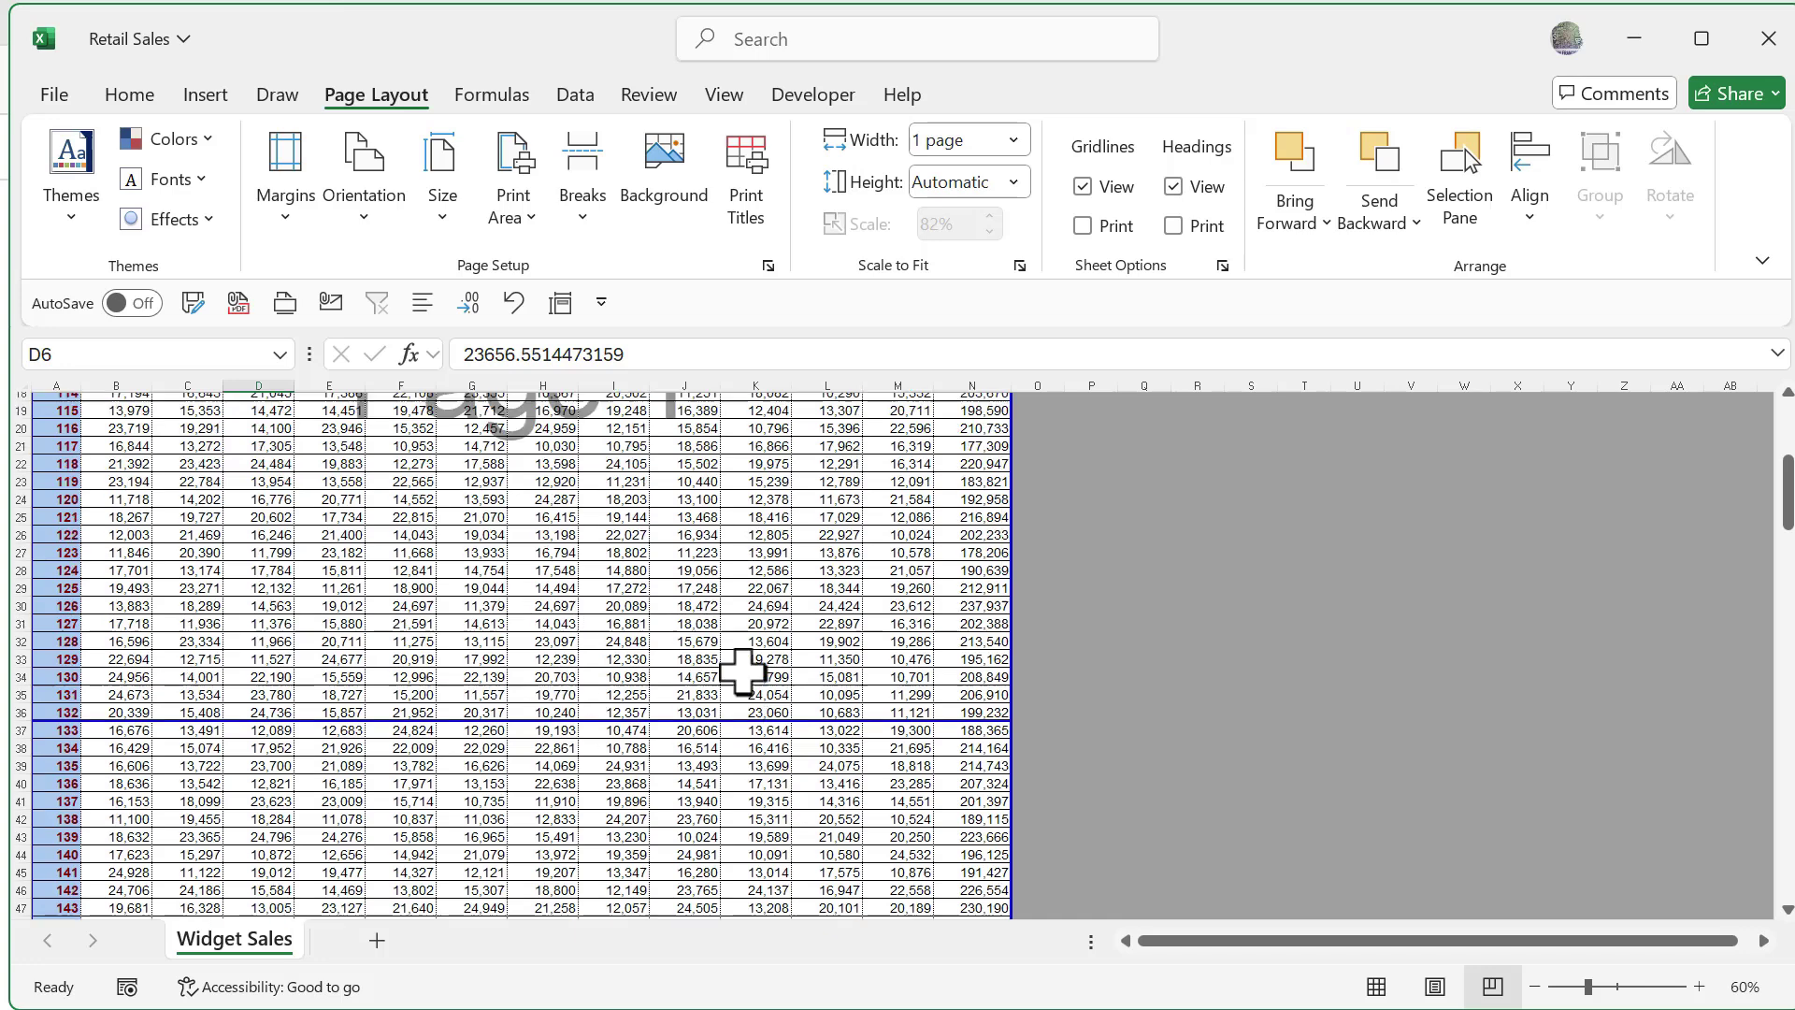
{"action": "scroll", "coordinate": [743, 671], "scroll_direction": "up", "scroll_amount": 6}
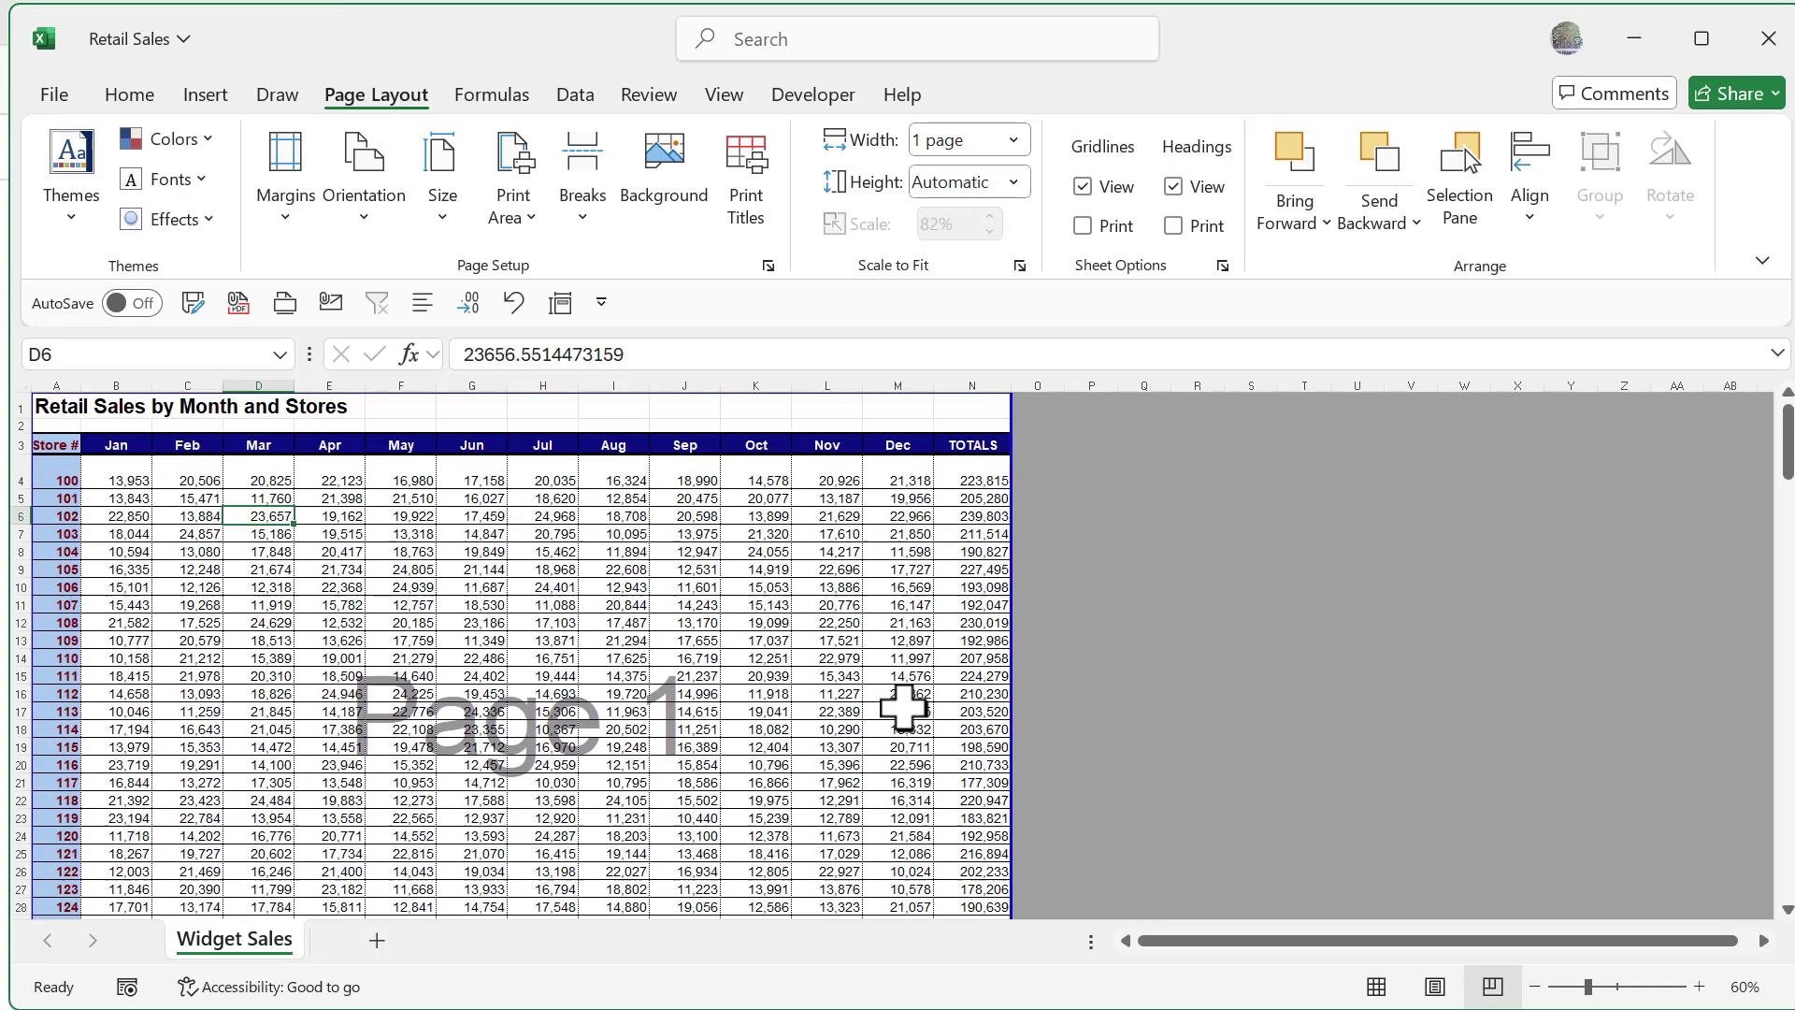
{"action": "left_click_drag", "start_coordinate": [1014, 673], "coordinate": [851, 676]}
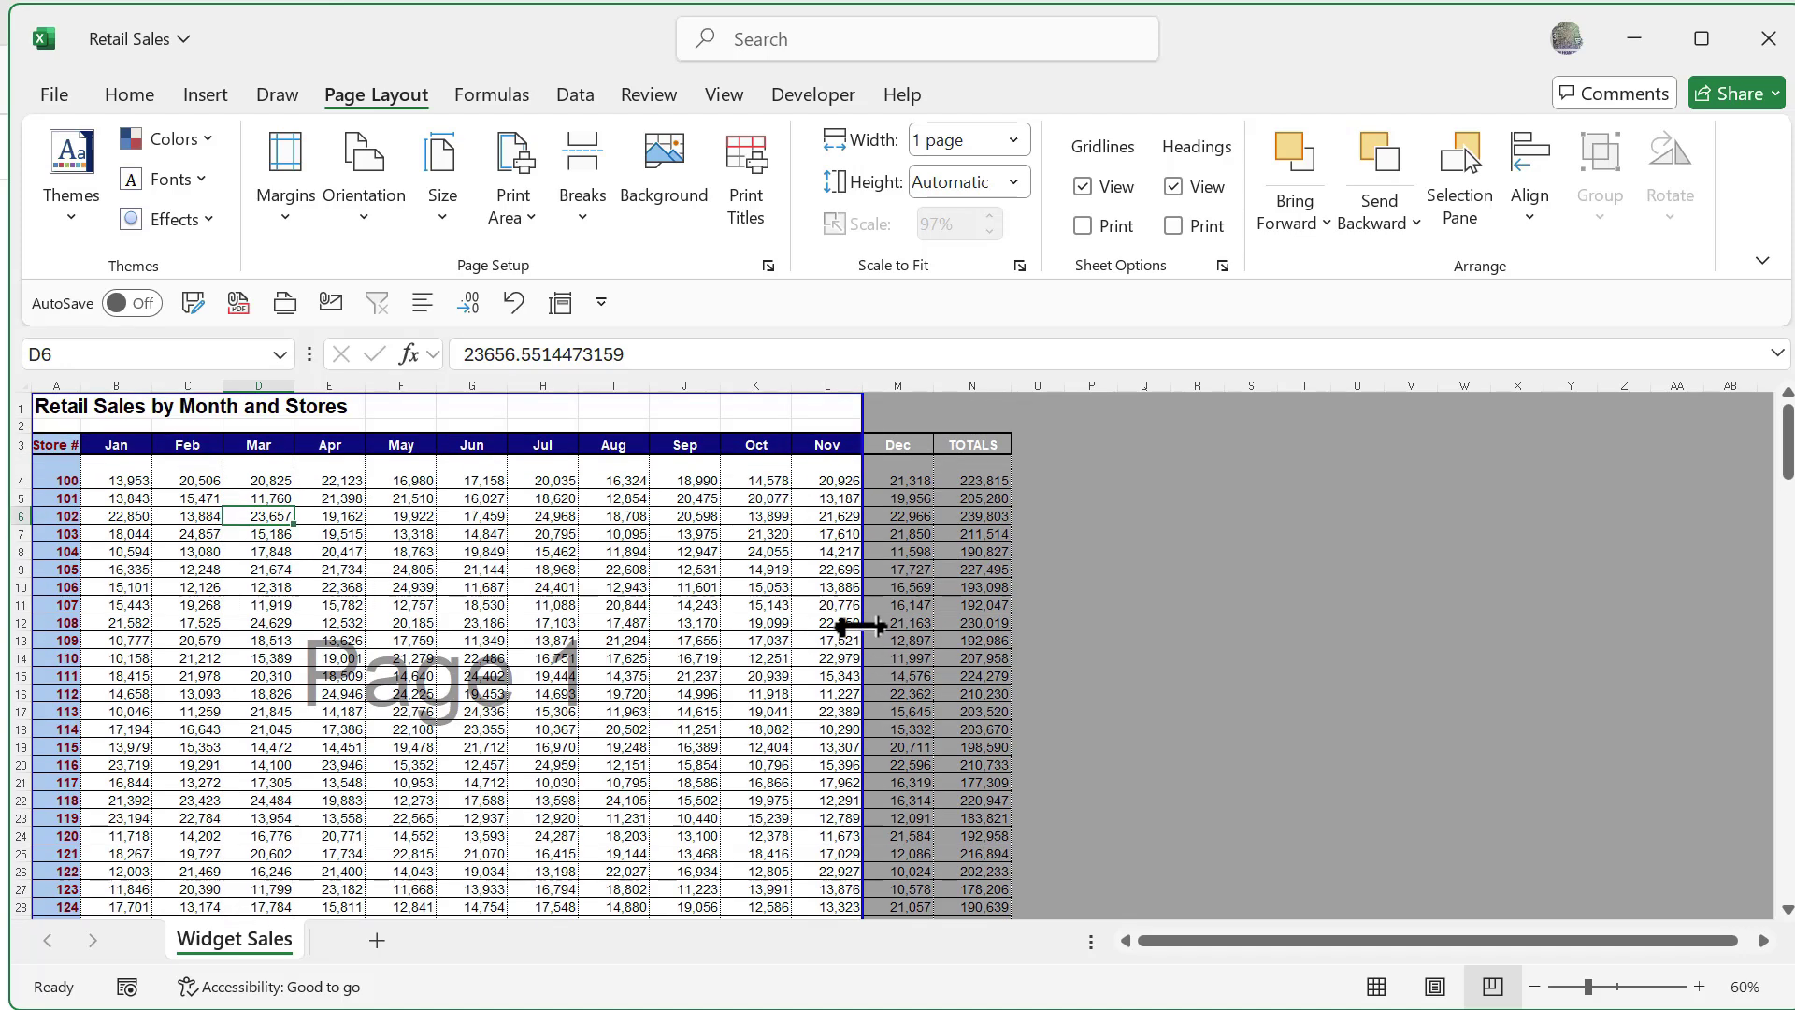
{"action": "left_click_drag", "start_coordinate": [860, 625], "coordinate": [1012, 623]}
- Move the horizontal page break up so page 1 ends after store 130
{"action": "scroll", "coordinate": [821, 806], "scroll_direction": "down", "scroll_amount": 5}
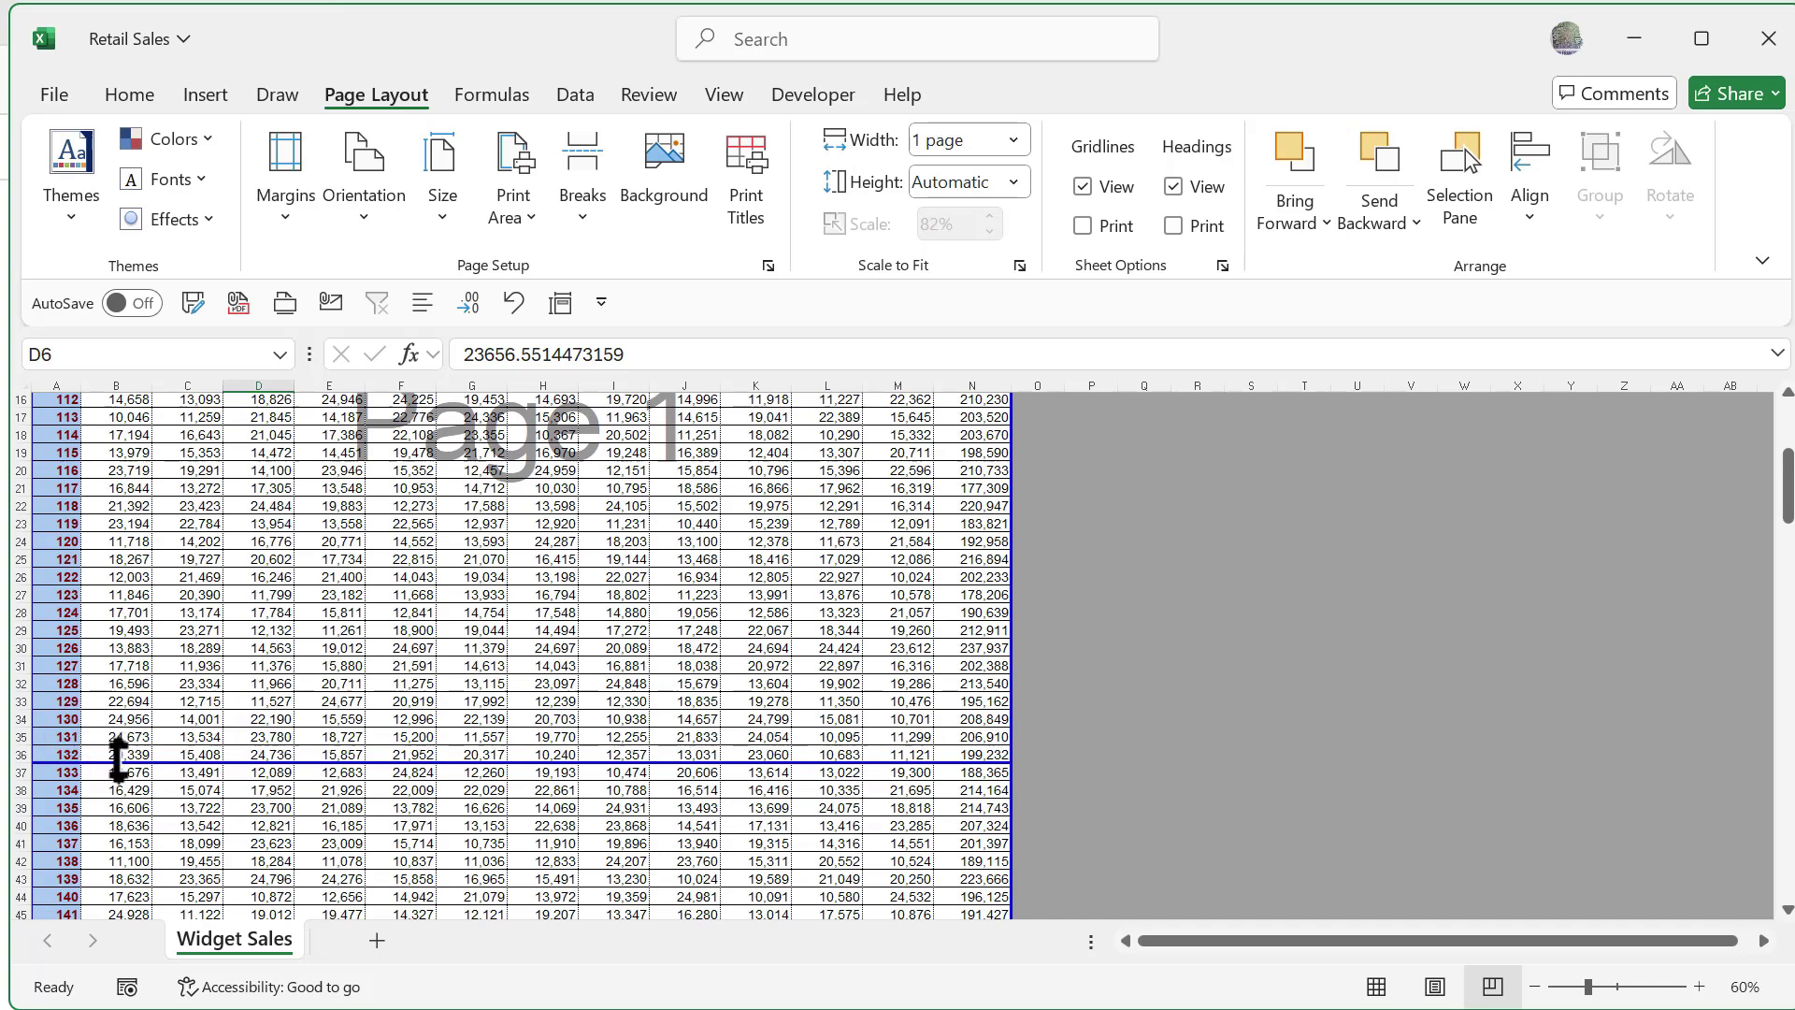
{"action": "left_click_drag", "start_coordinate": [118, 759], "coordinate": [119, 726]}
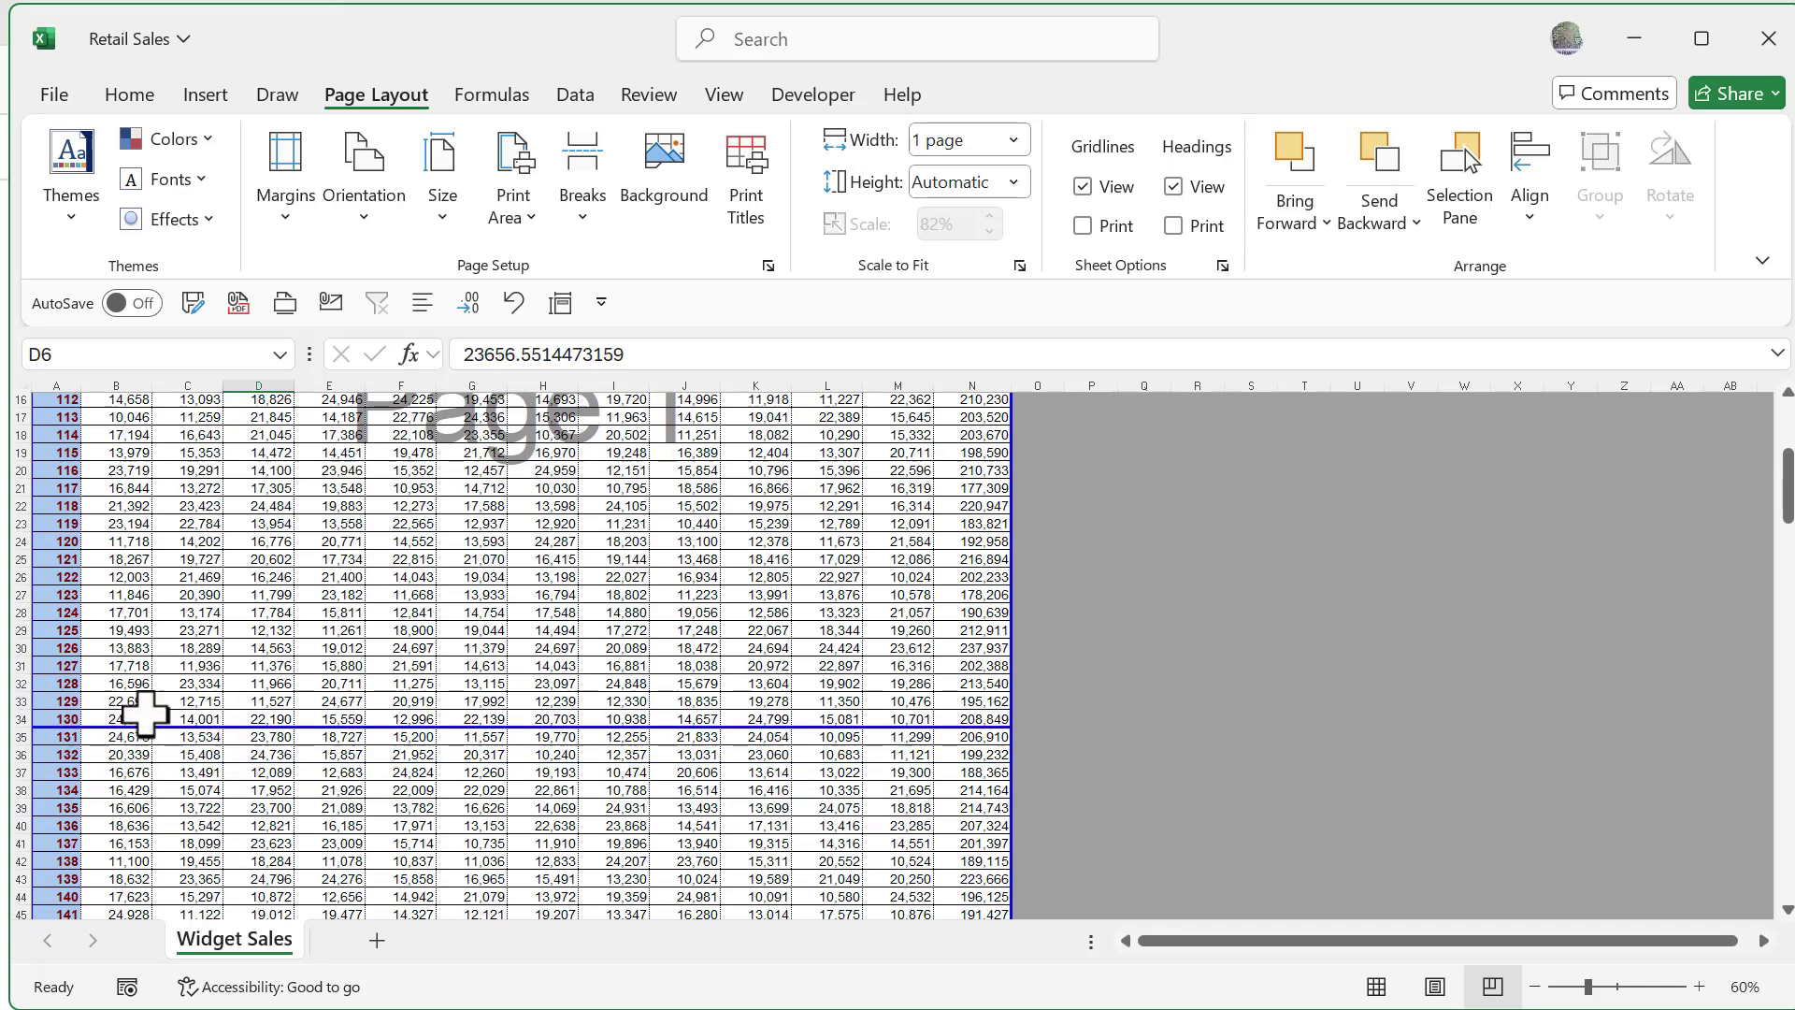
{"action": "scroll", "coordinate": [159, 708], "scroll_direction": "up", "scroll_amount": 3}
{"action": "scroll", "coordinate": [215, 694], "scroll_direction": "down", "scroll_amount": 2}
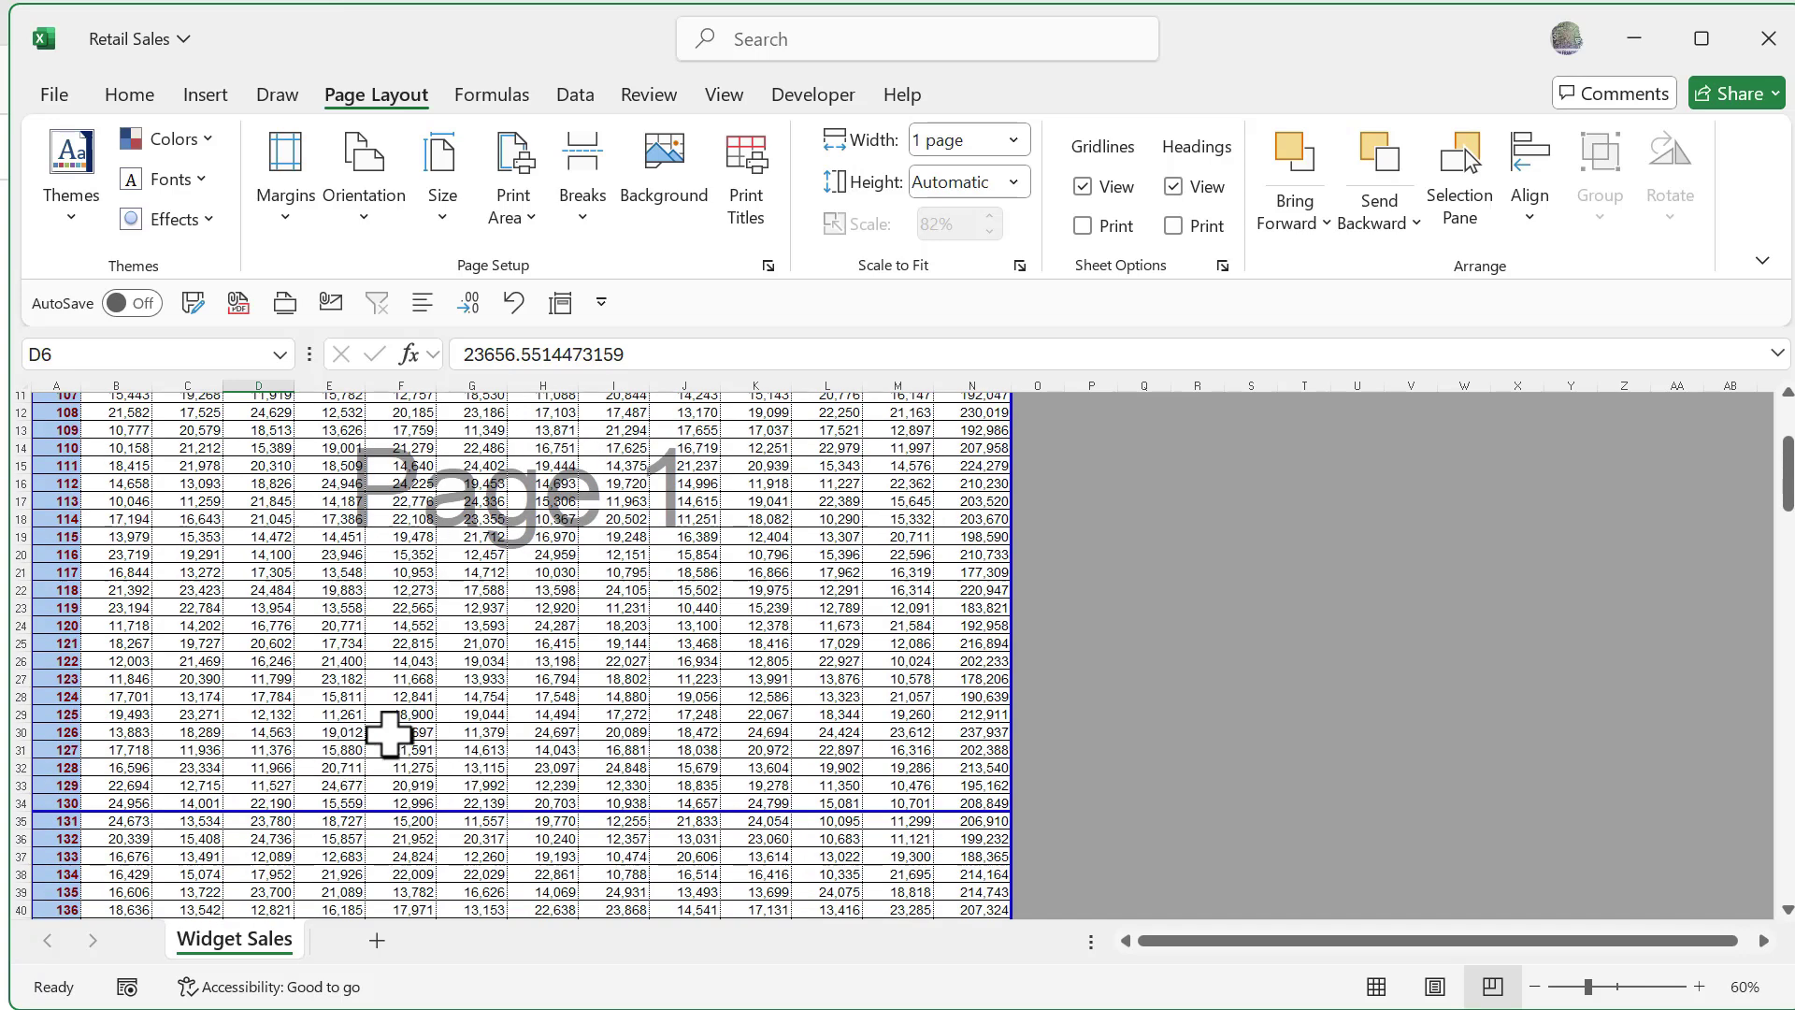
{"action": "left_click", "coordinate": [1376, 987]}
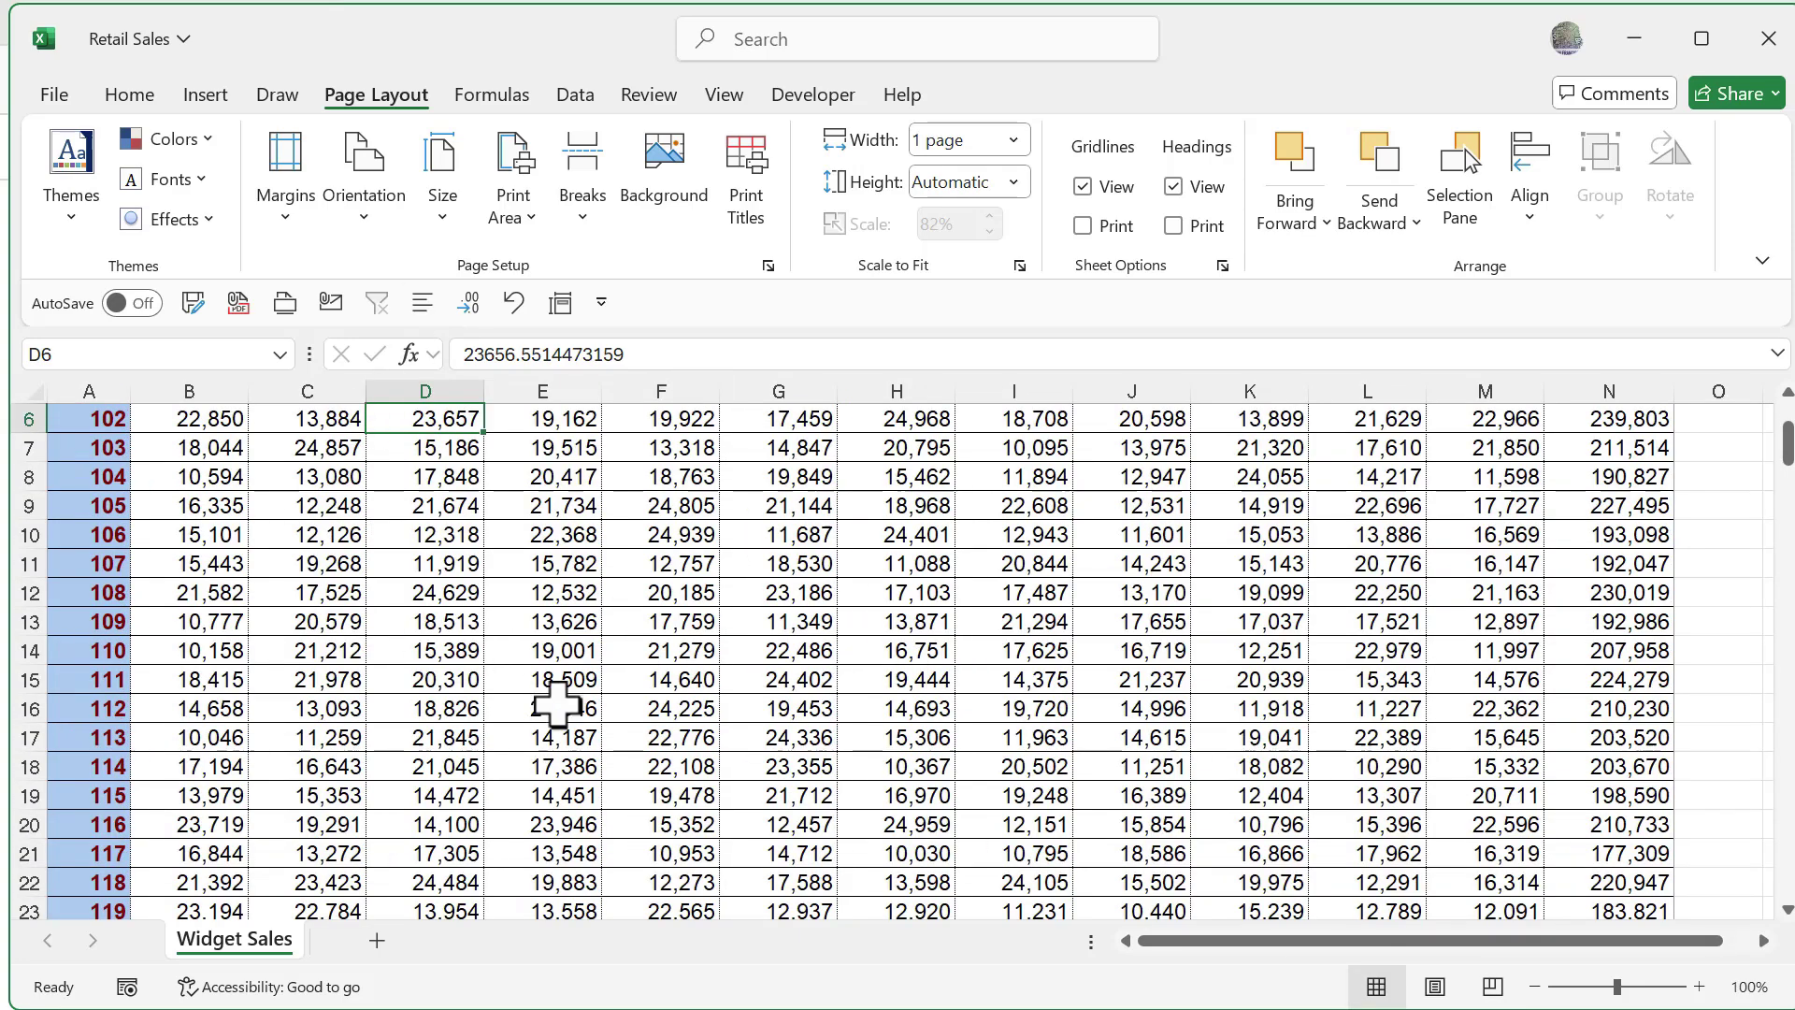
{"action": "scroll", "coordinate": [589, 689], "scroll_direction": "up", "scroll_amount": 2}
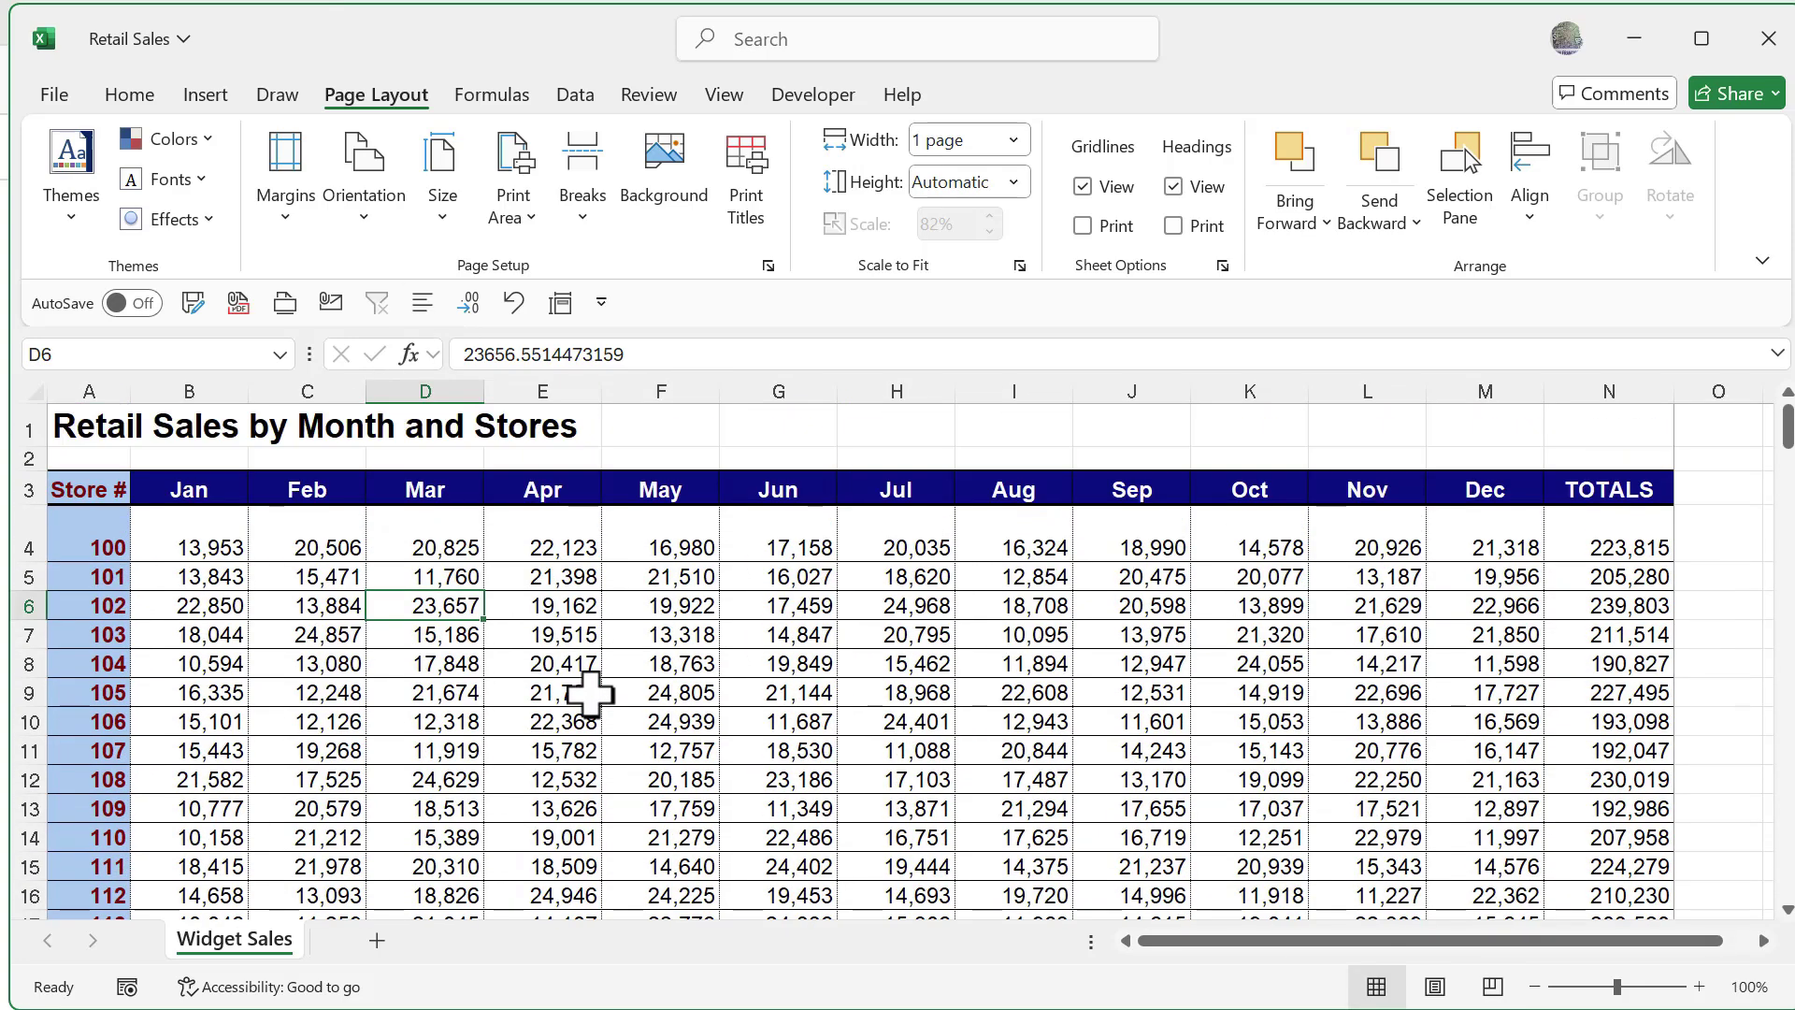
{"action": "left_click", "coordinate": [52, 96]}
{"action": "left_click", "coordinate": [108, 612]}
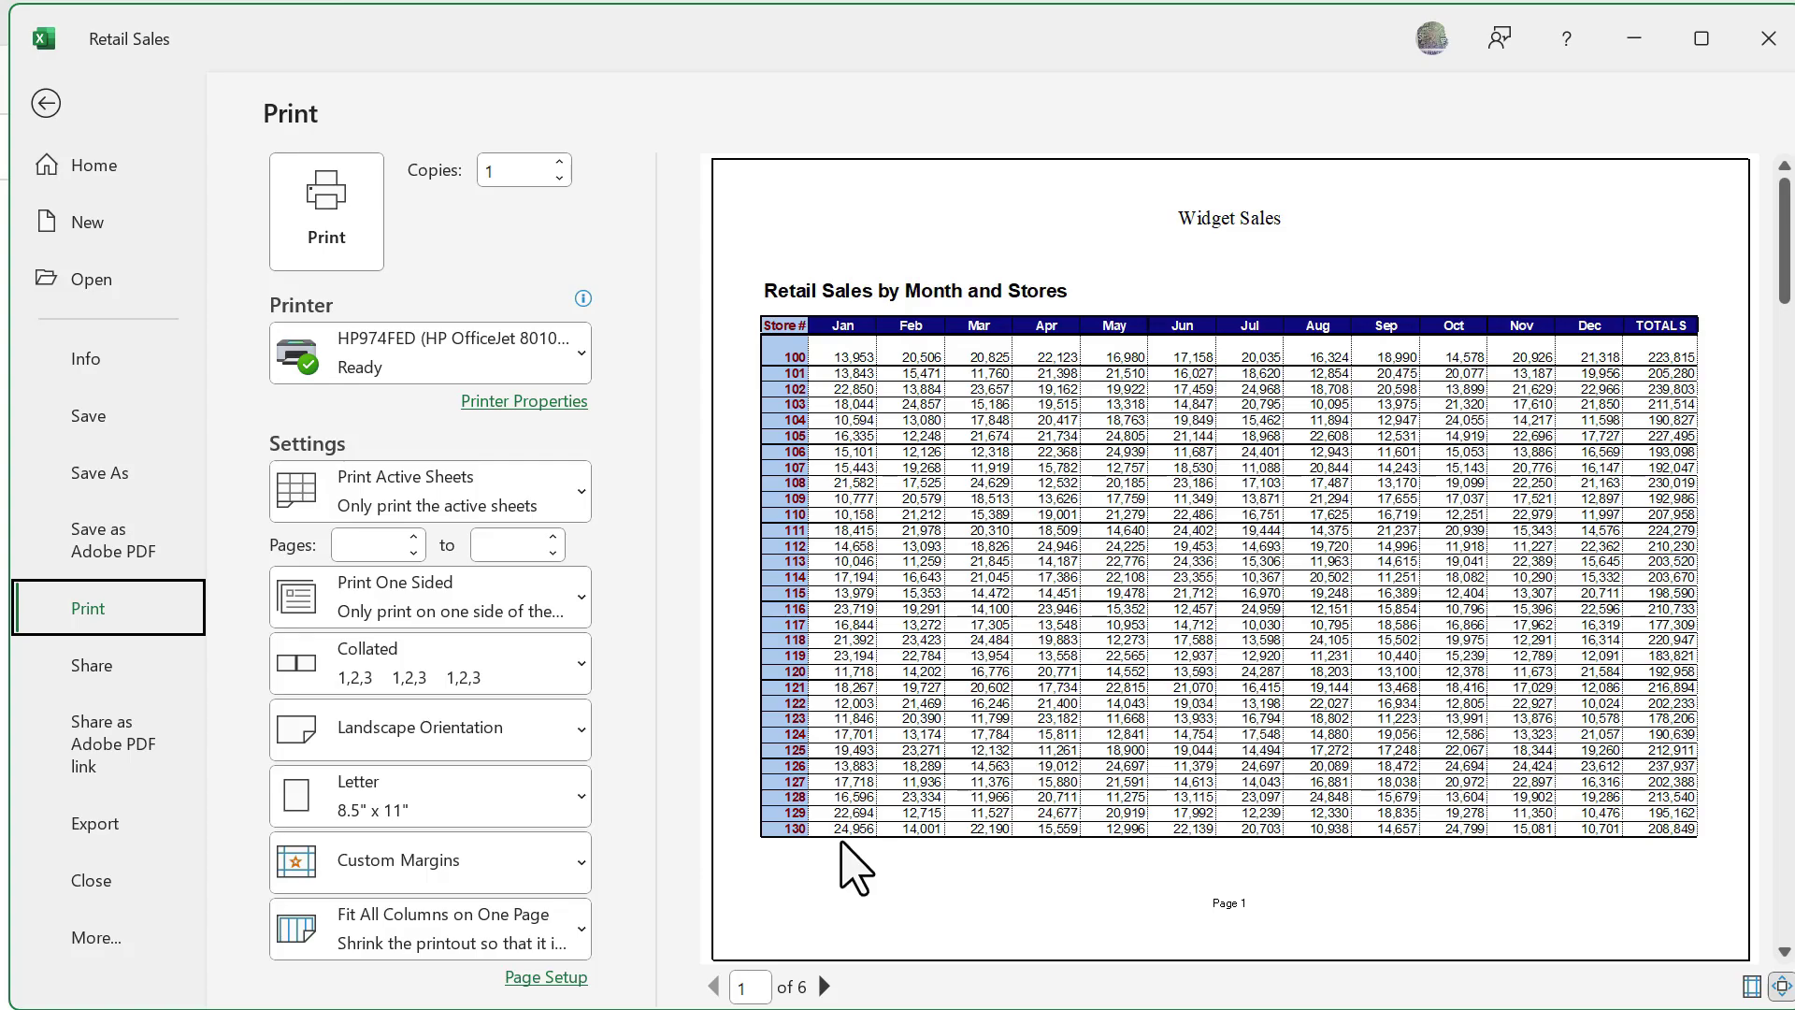
{"action": "left_click", "coordinate": [44, 105]}
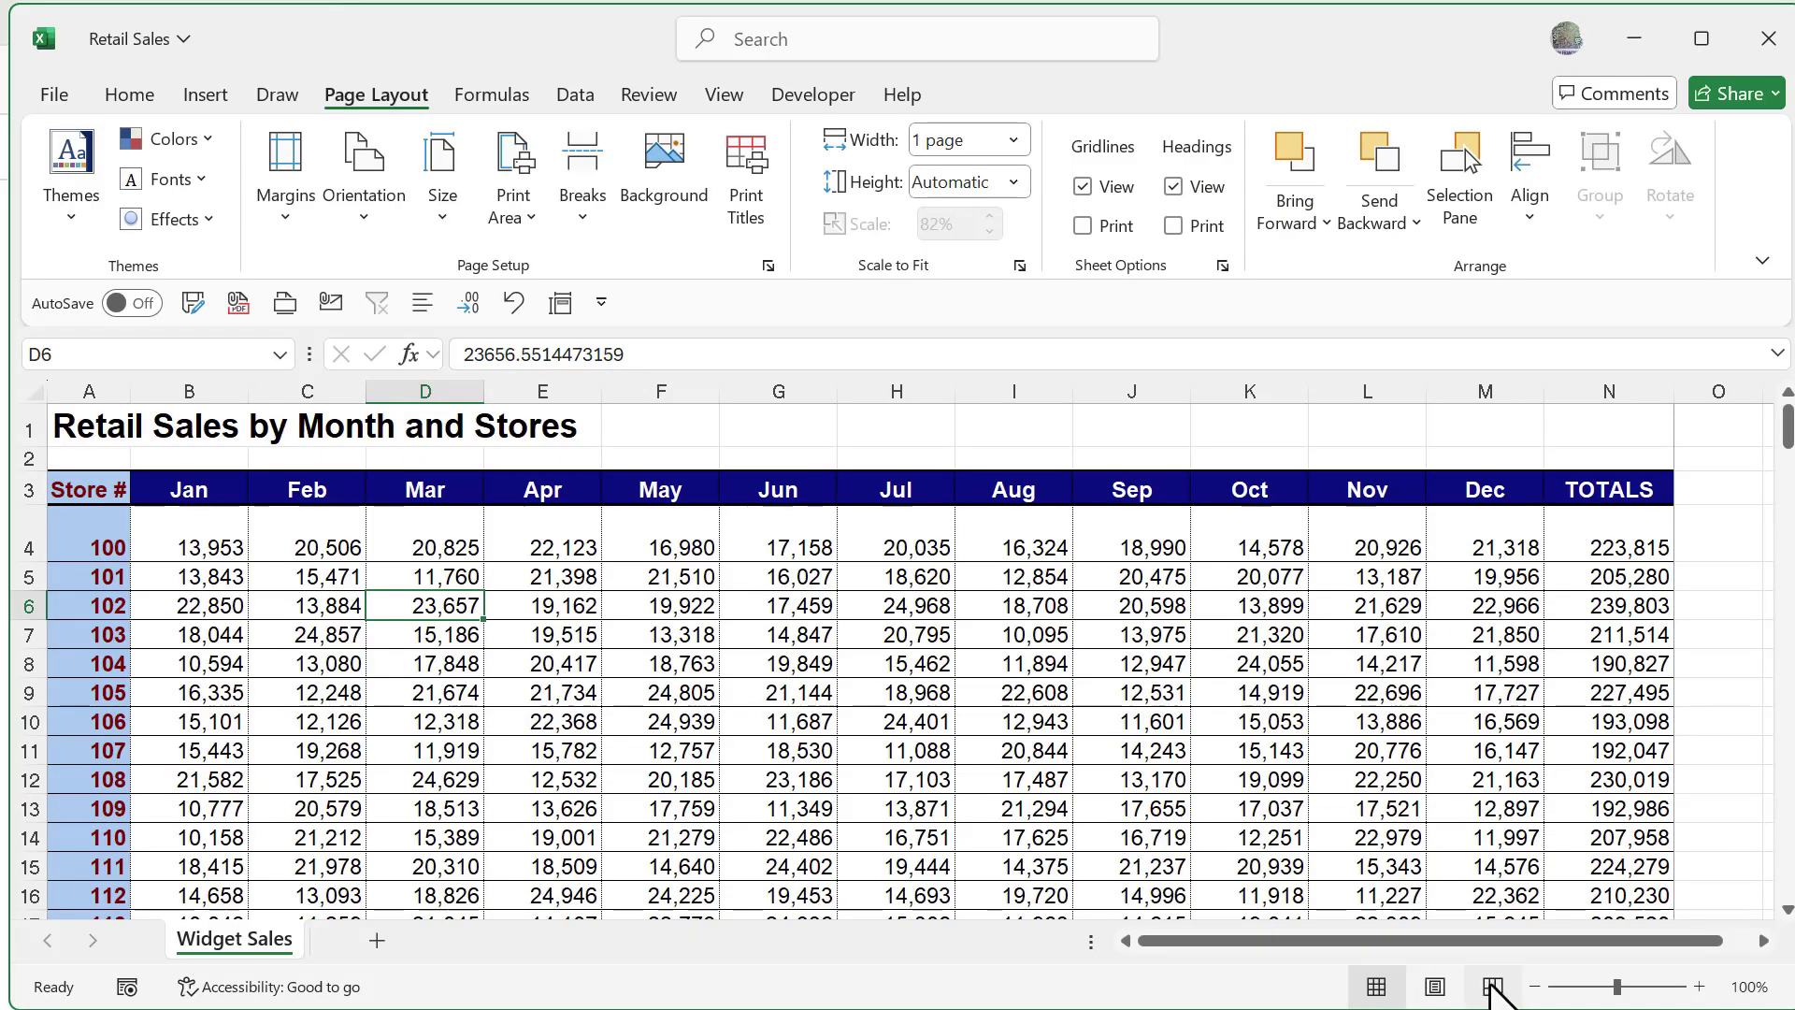
{"action": "left_click", "coordinate": [743, 633]}
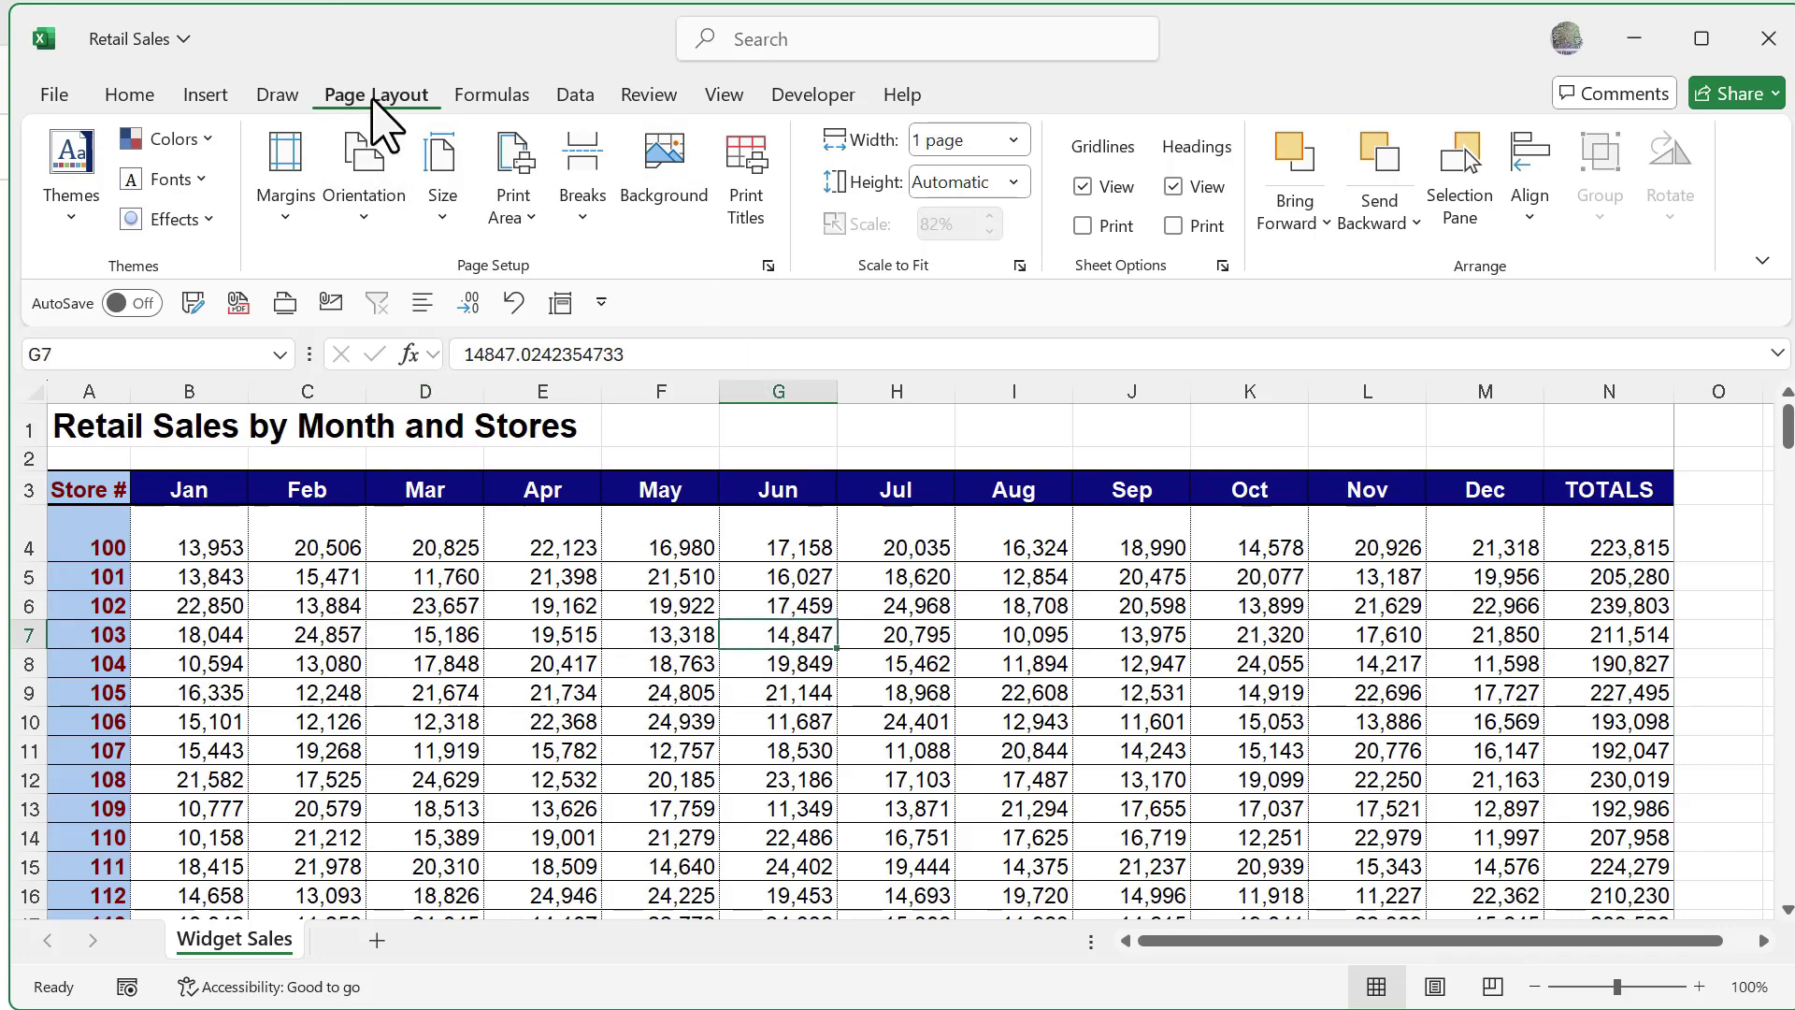
{"action": "left_click", "coordinate": [367, 231]}
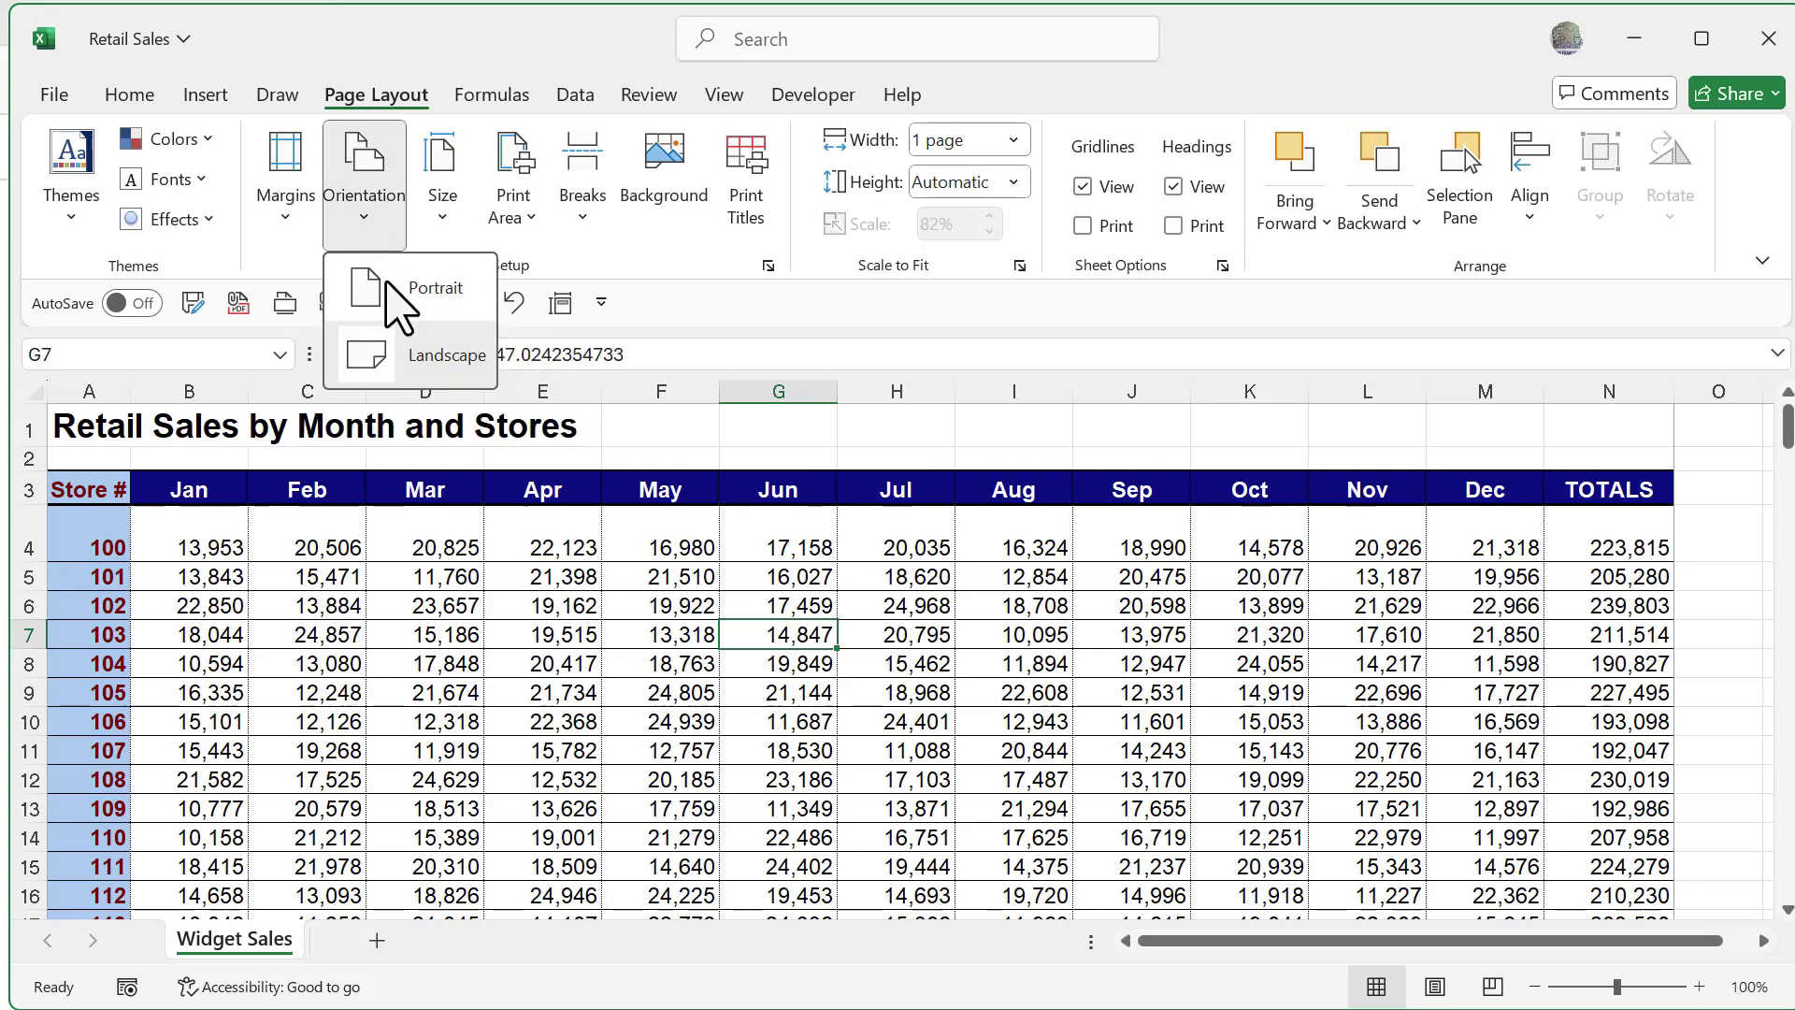
{"action": "left_click", "coordinate": [874, 273]}
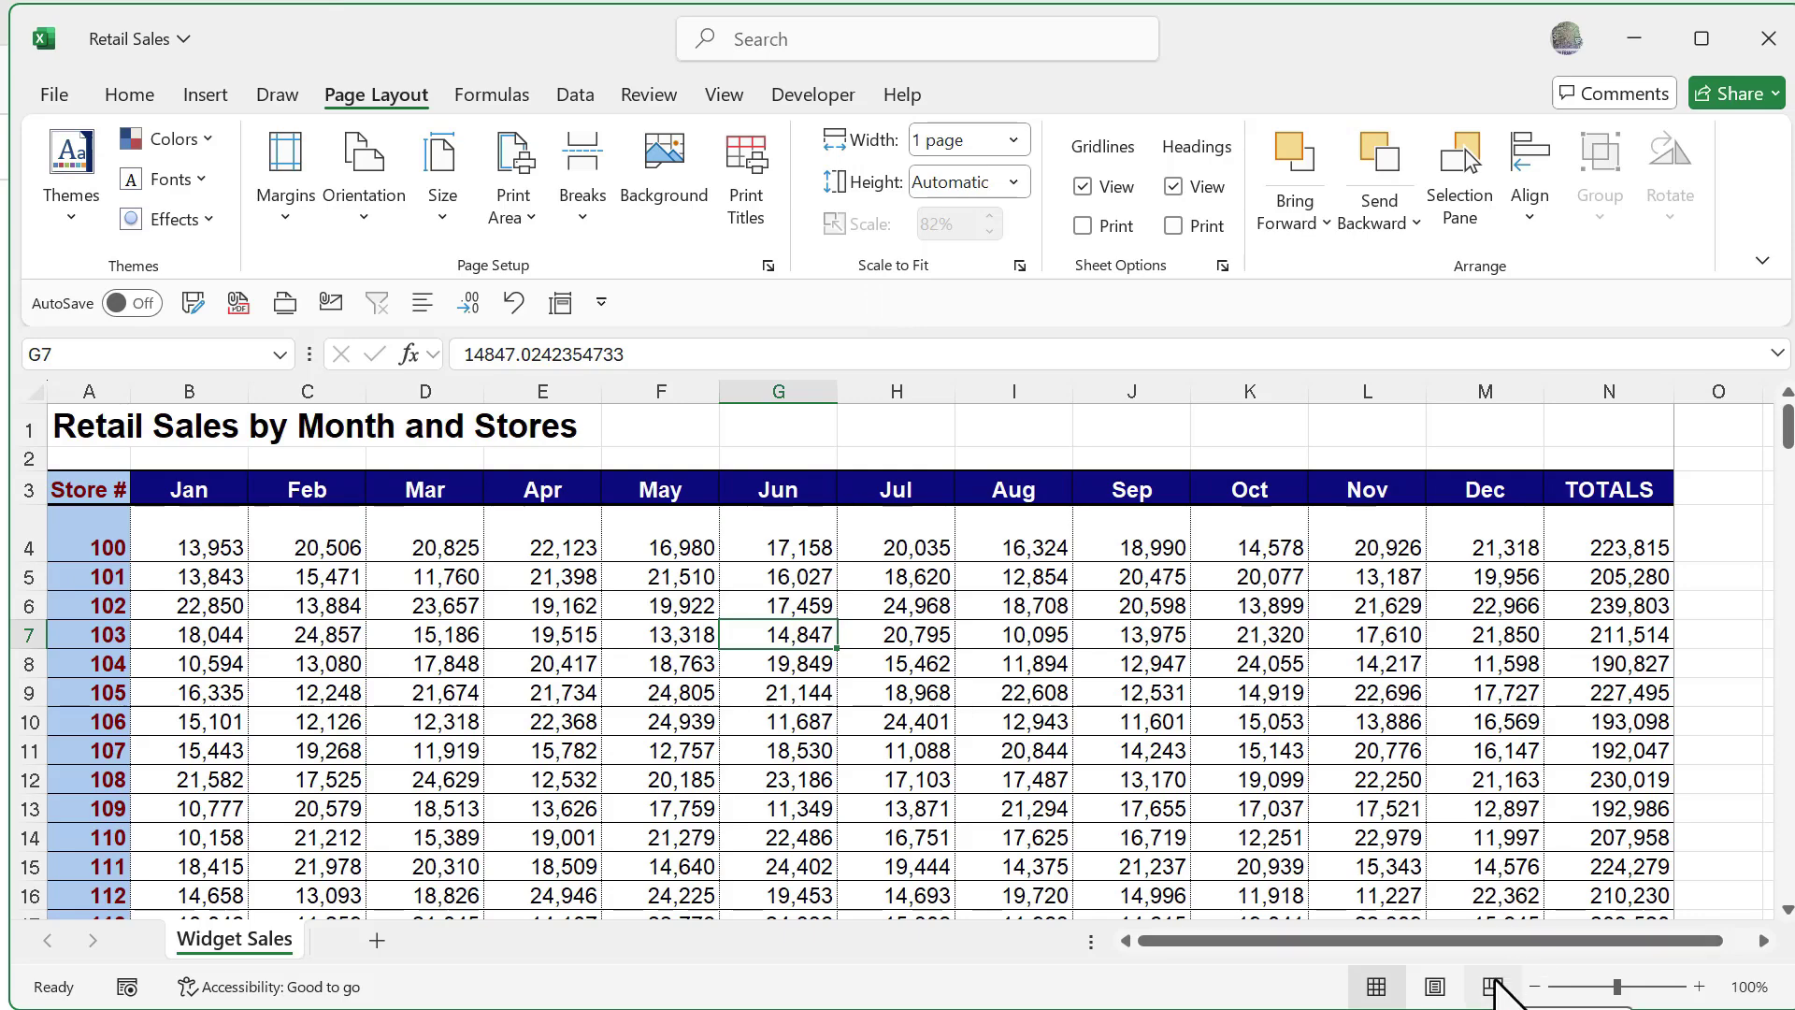
- Open the print preview showing landscape page 1 of 6 with stores 100–130
{"action": "left_click", "coordinate": [53, 97]}
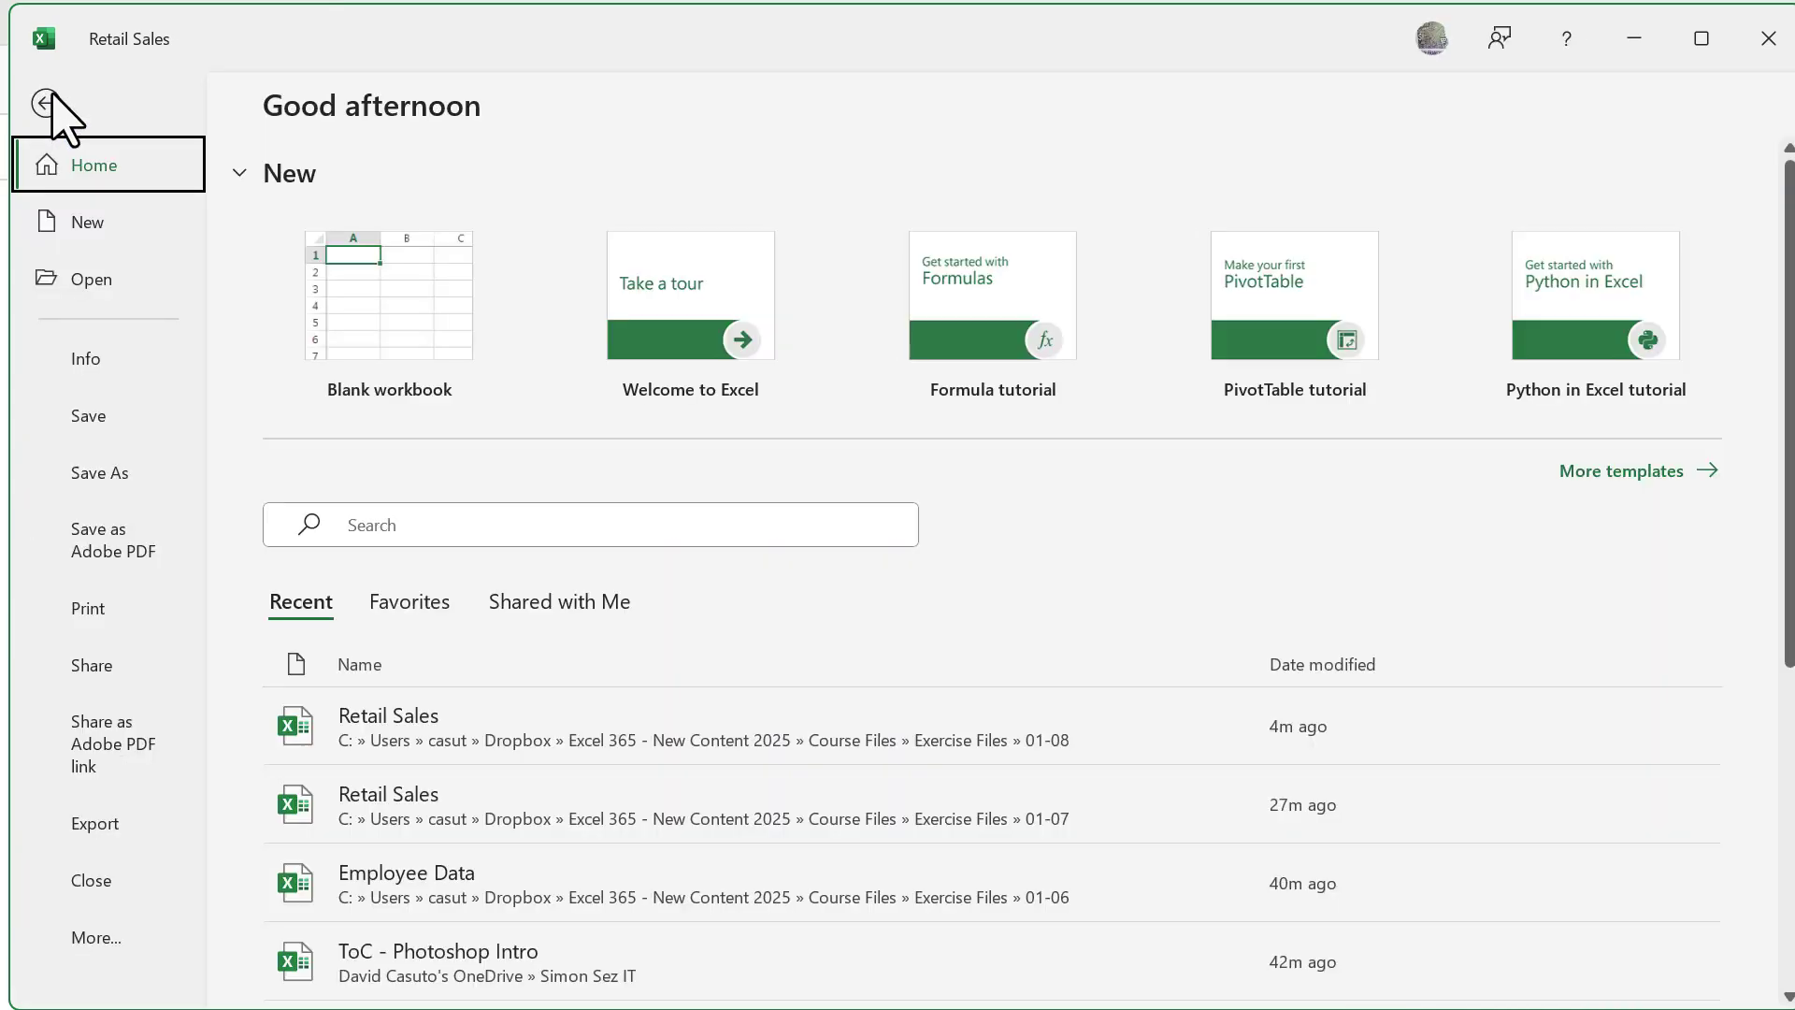
{"action": "left_click", "coordinate": [89, 609]}
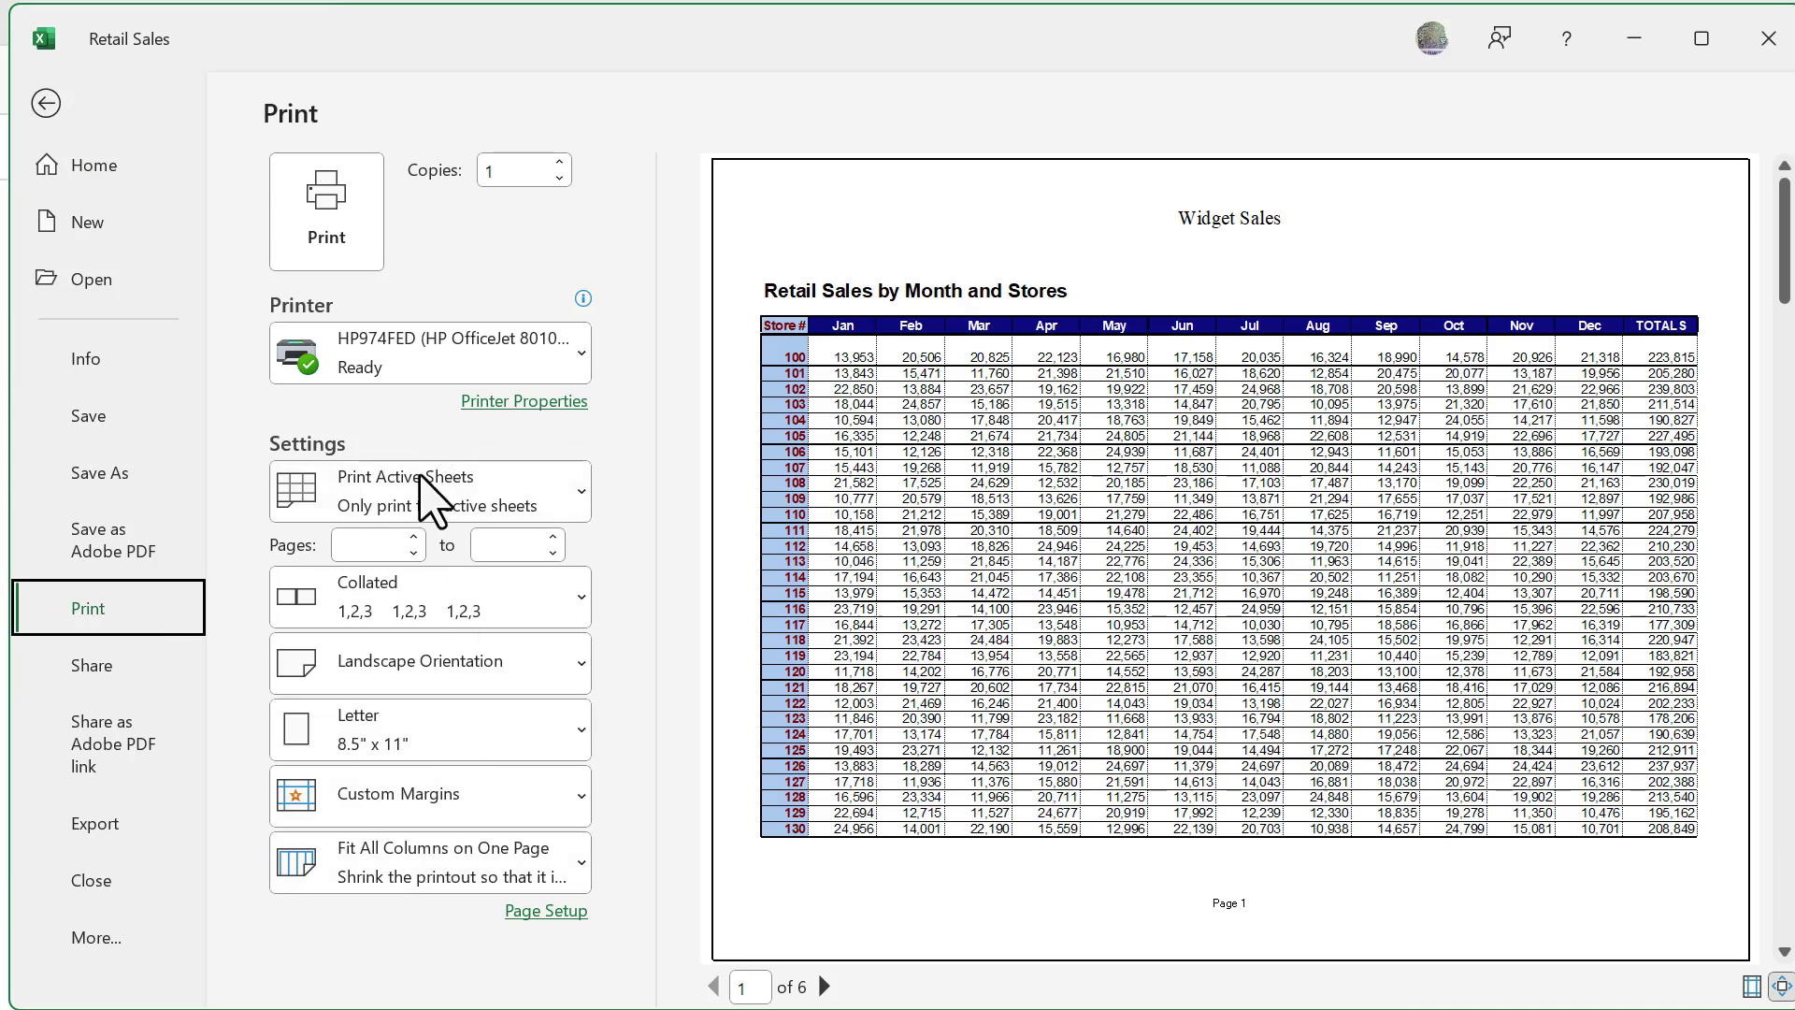